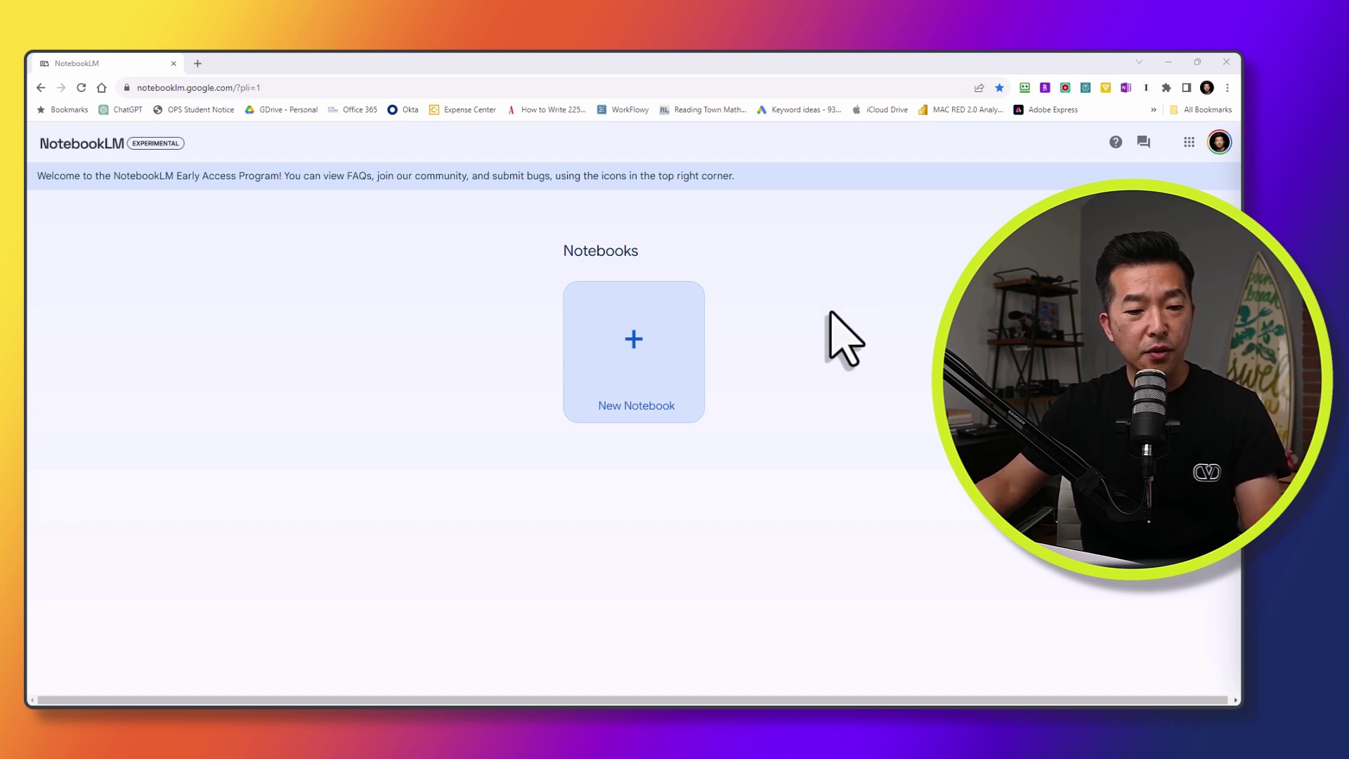
# Step: Create a new notebook with the project title 'Research'
pyautogui.click(633, 347)
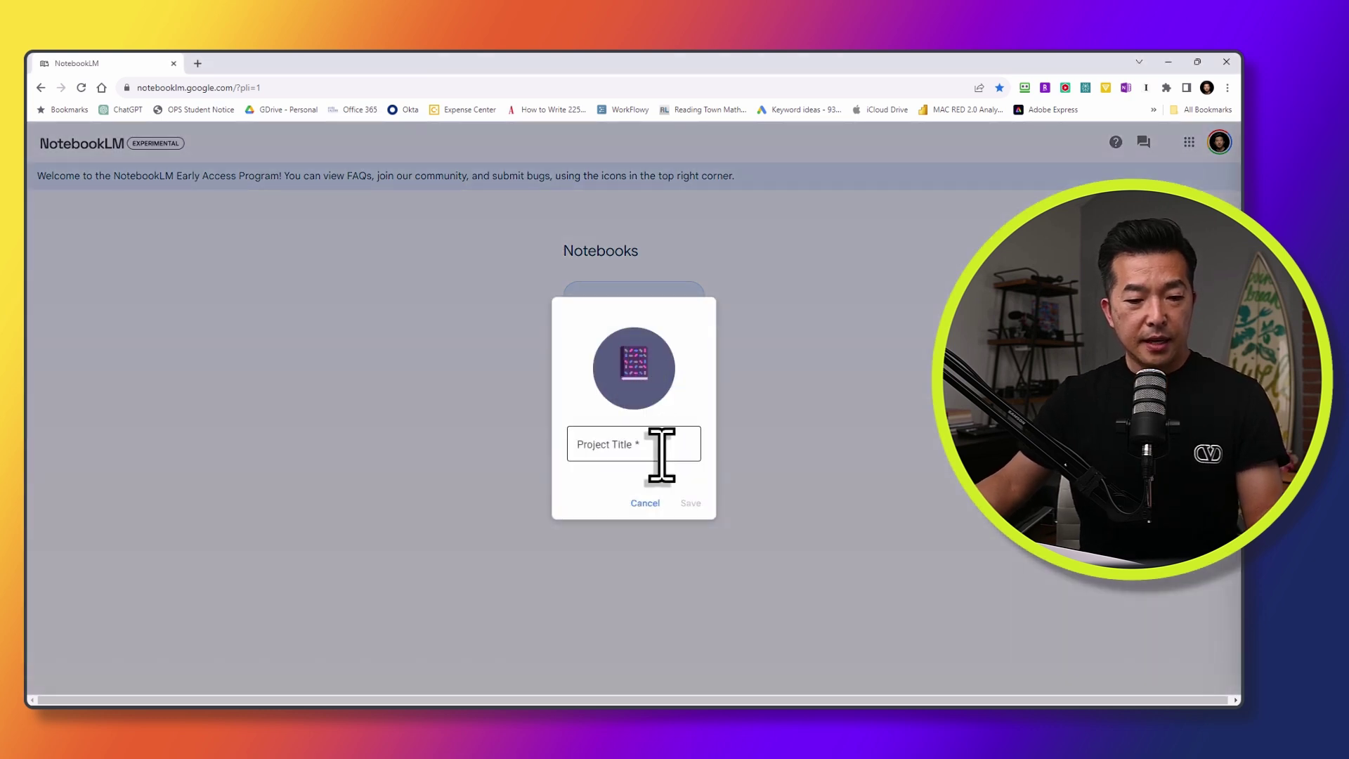
pyautogui.click(664, 453)
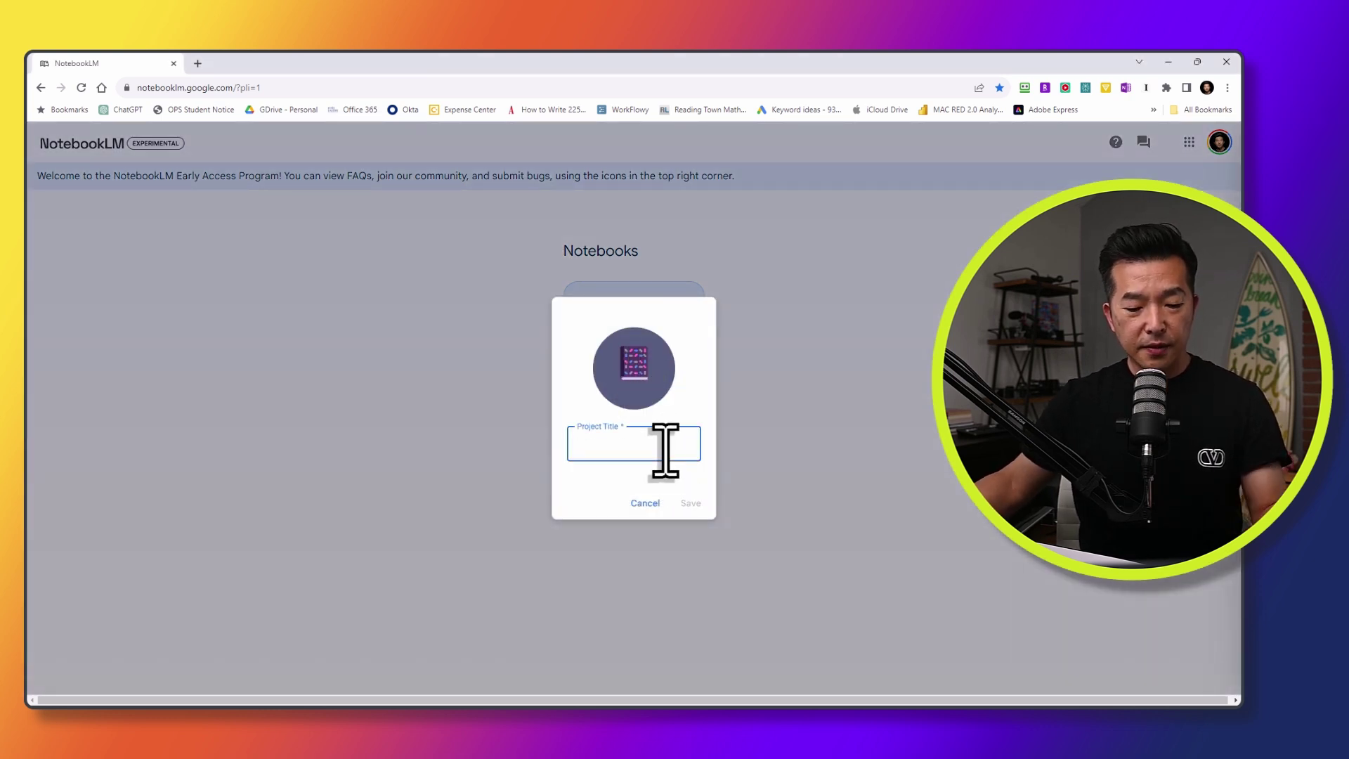
pyautogui.write('Res')
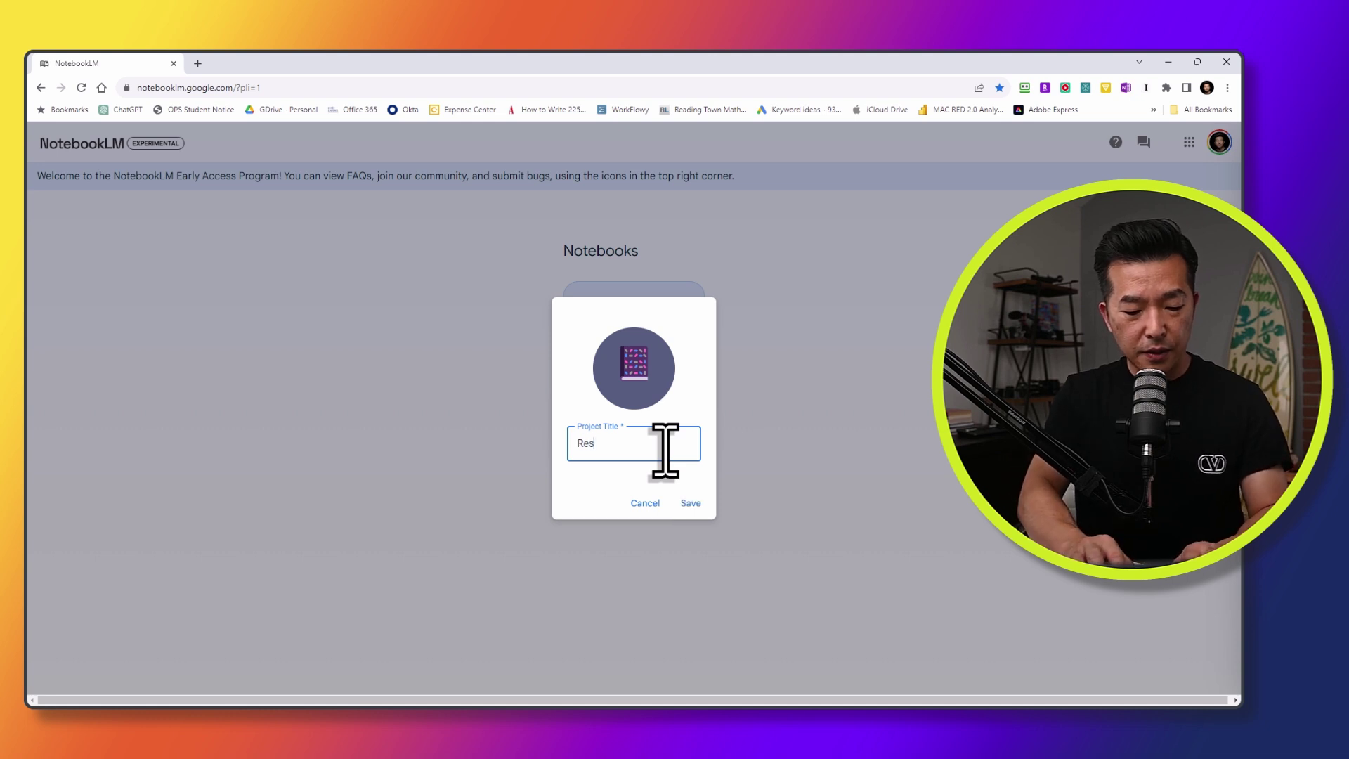
pyautogui.write('earch')
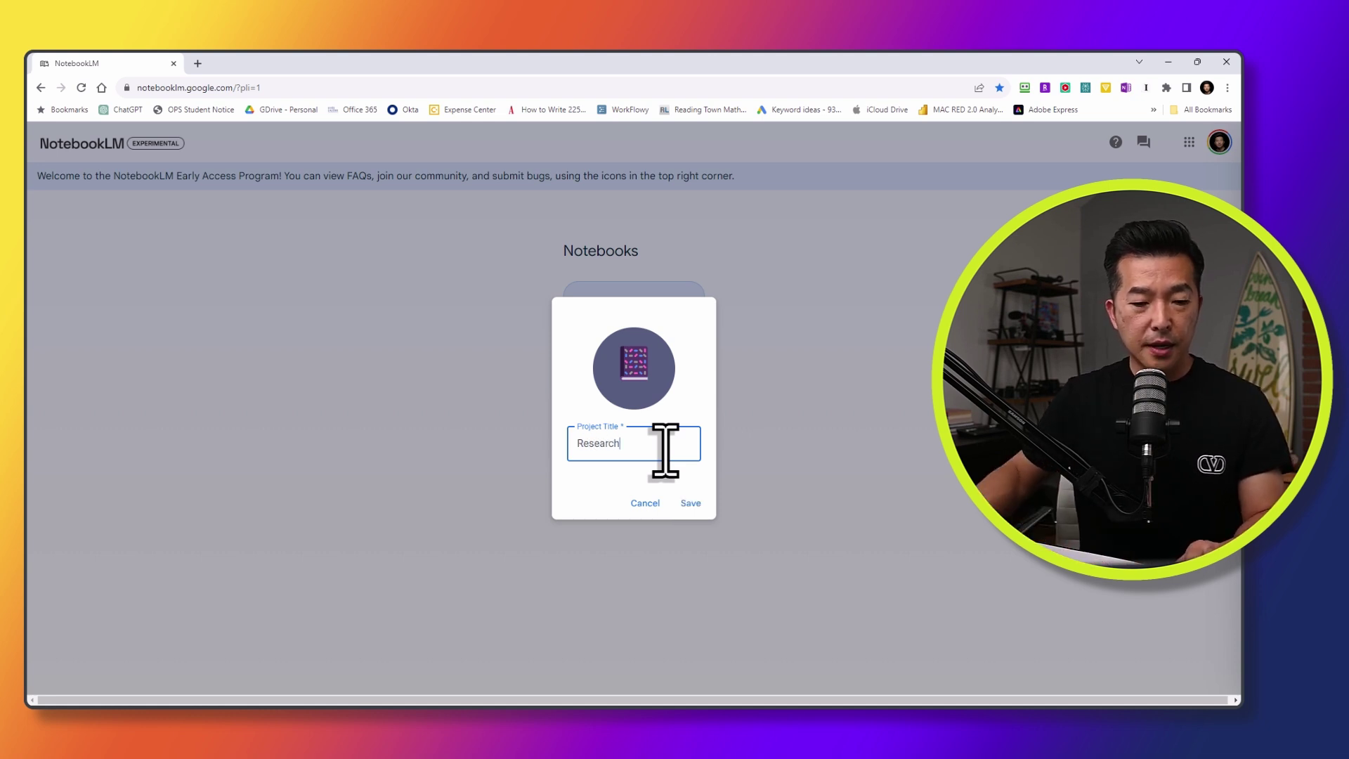
pyautogui.click(689, 503)
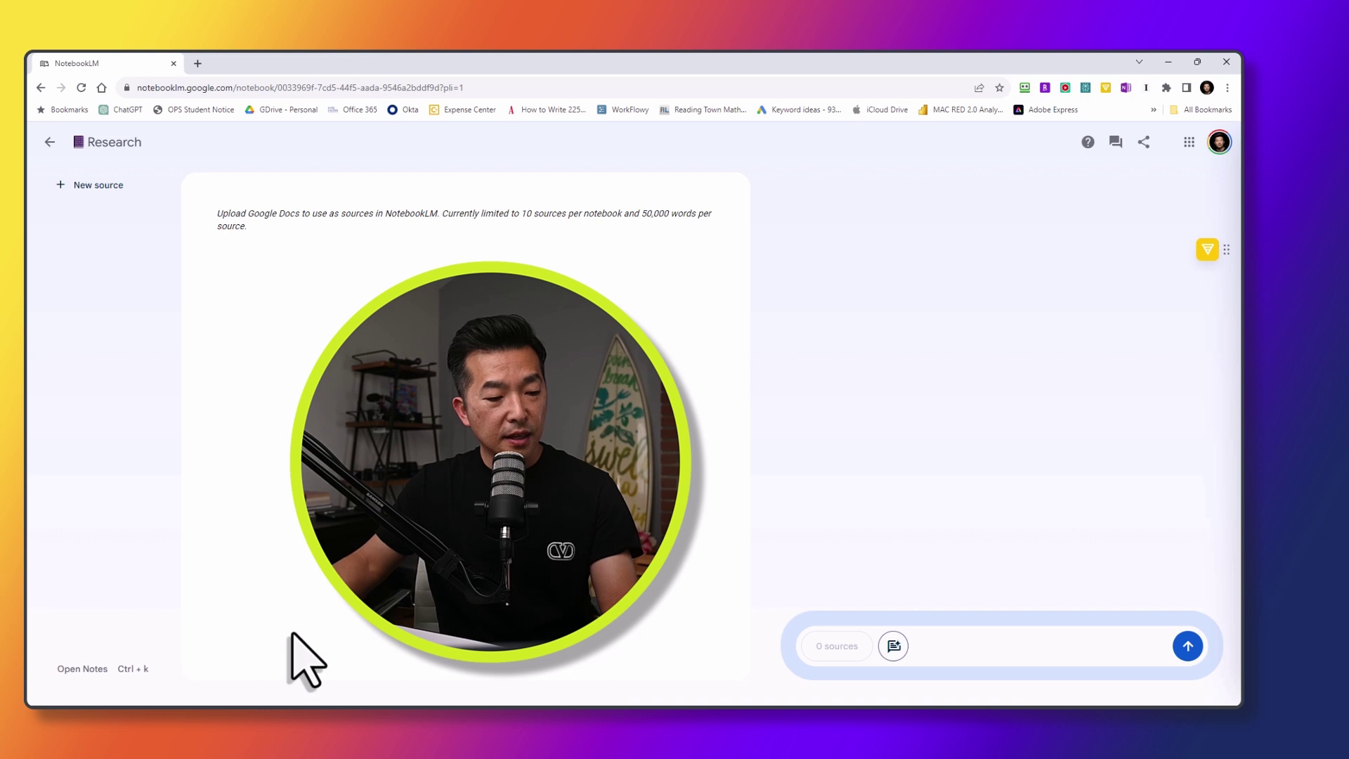
pyautogui.click(84, 668)
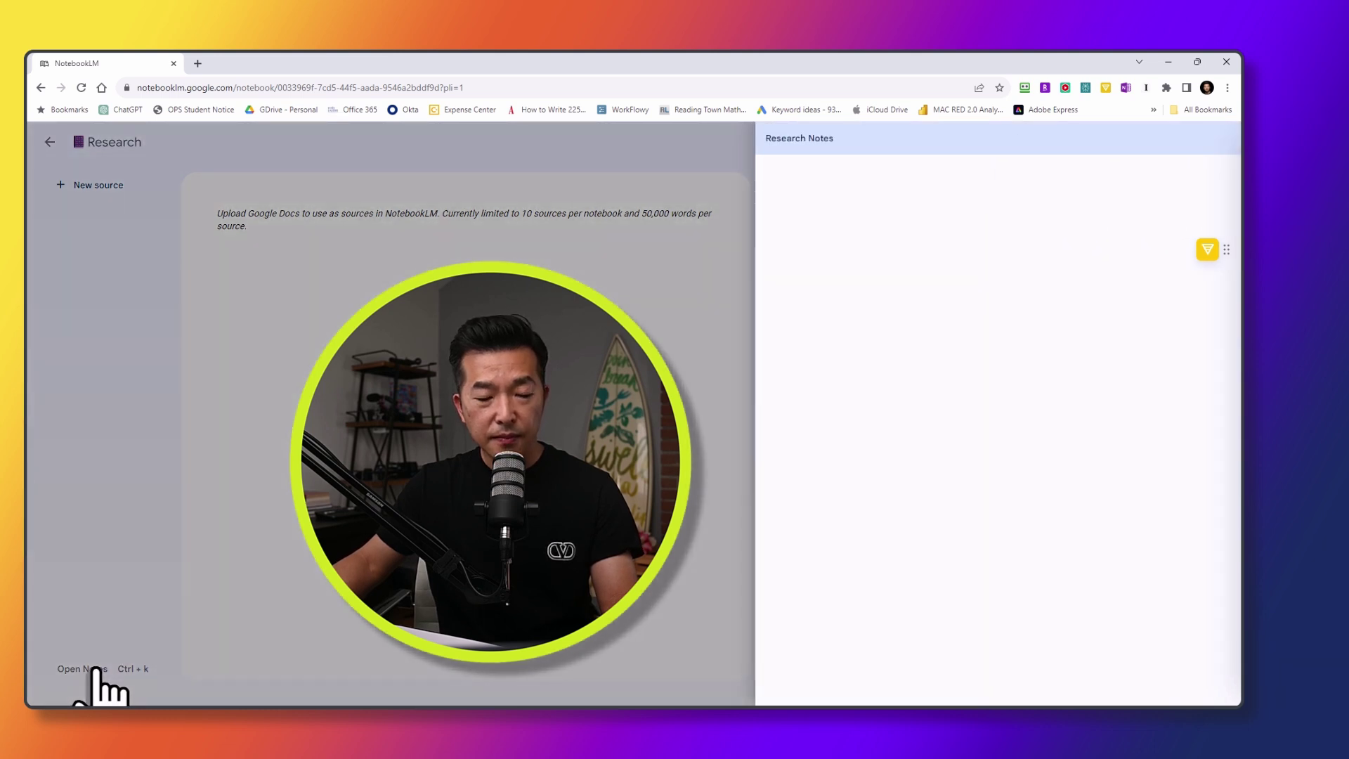
pyautogui.click(96, 668)
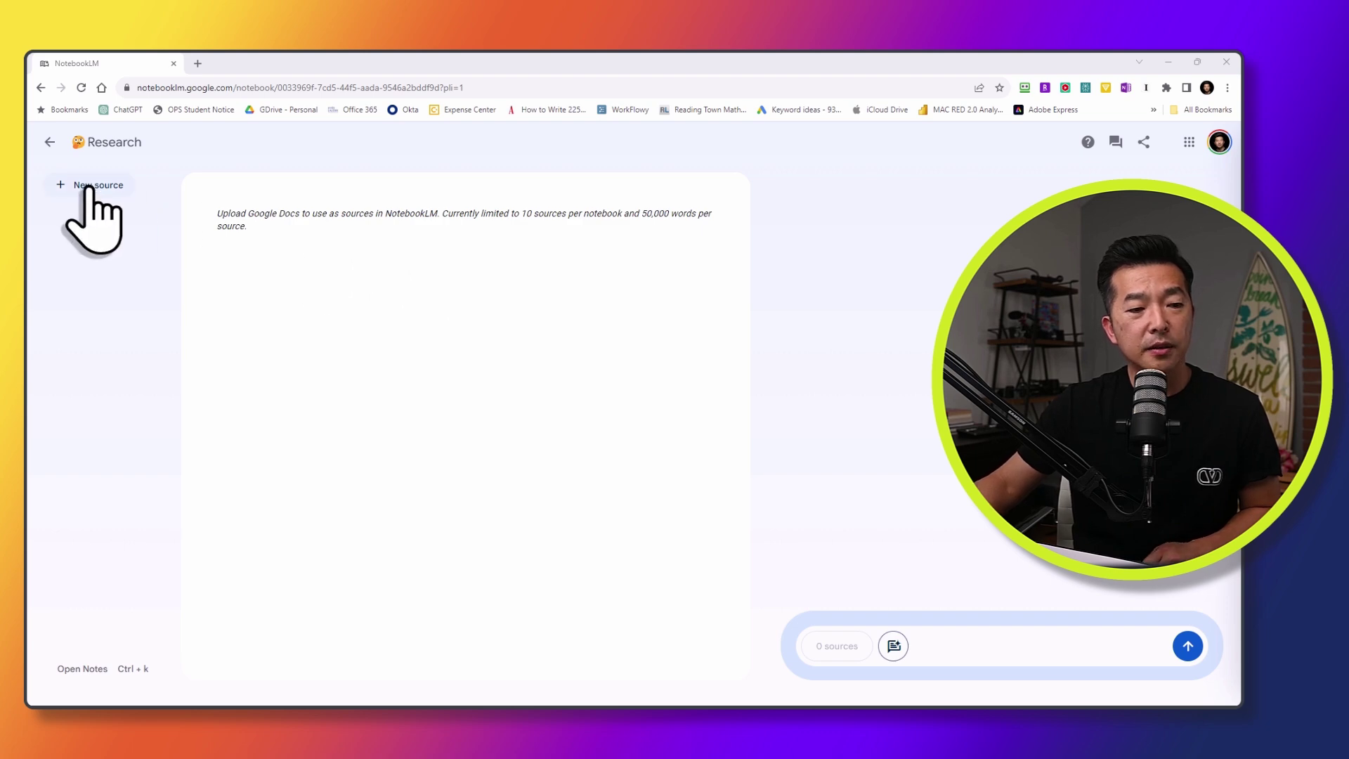
pyautogui.click(89, 186)
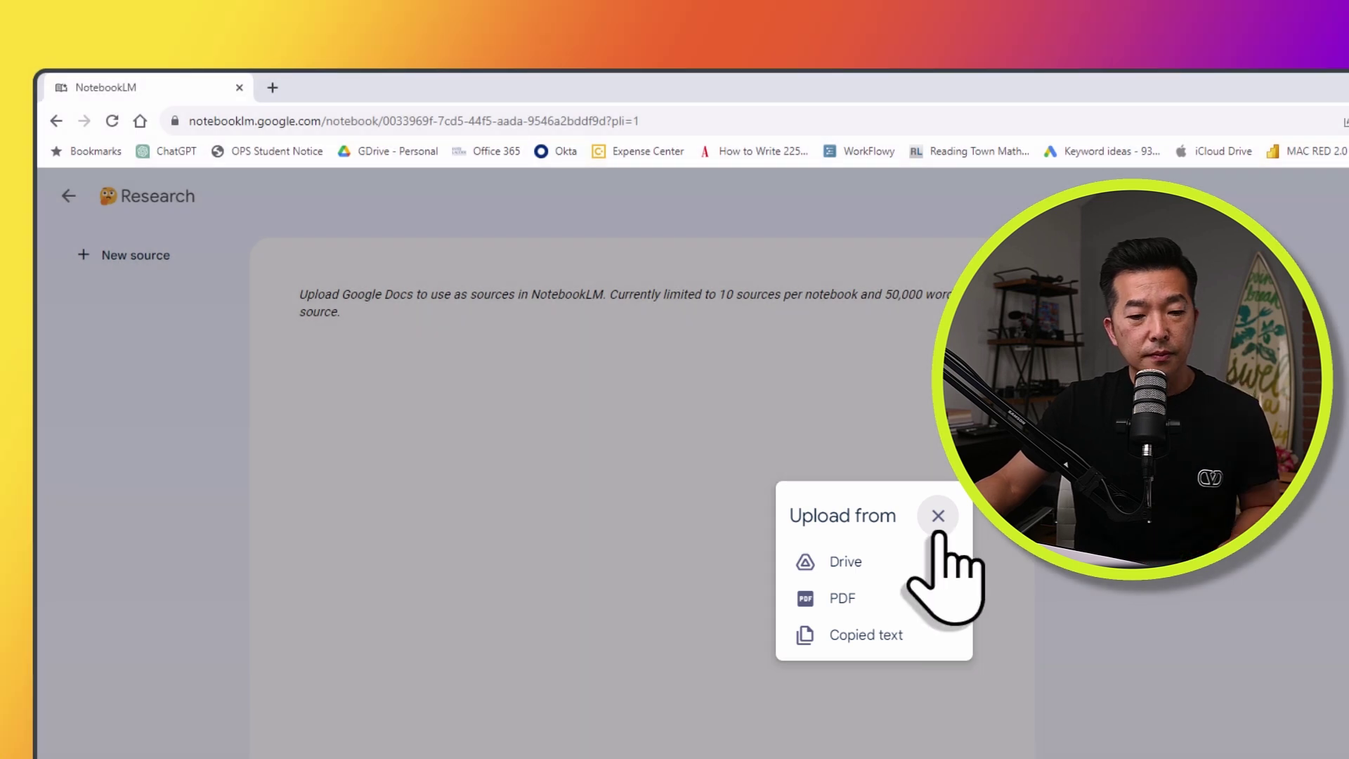
pyautogui.click(937, 516)
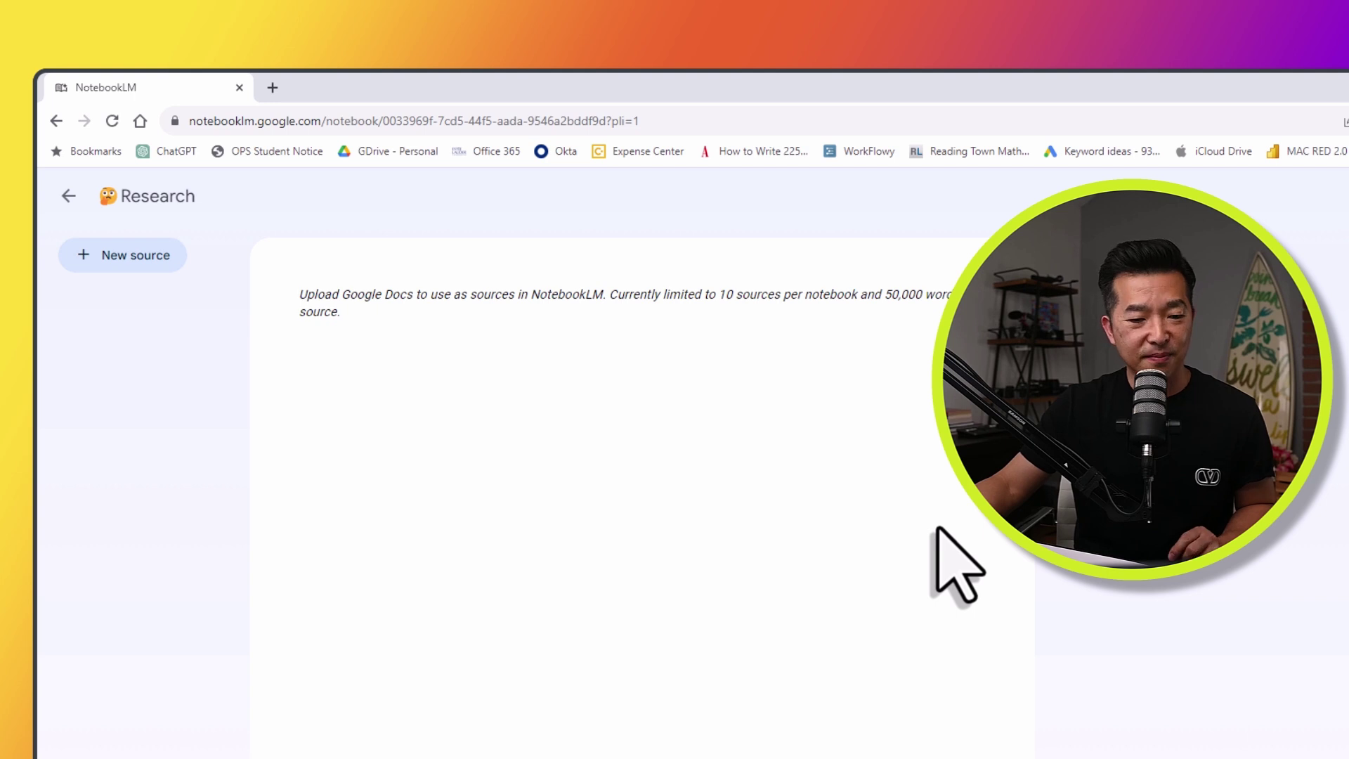
# Step: Insert the Drive doc 'The art of asking the right questions' from YouTube > Research as a source
pyautogui.click(144, 260)
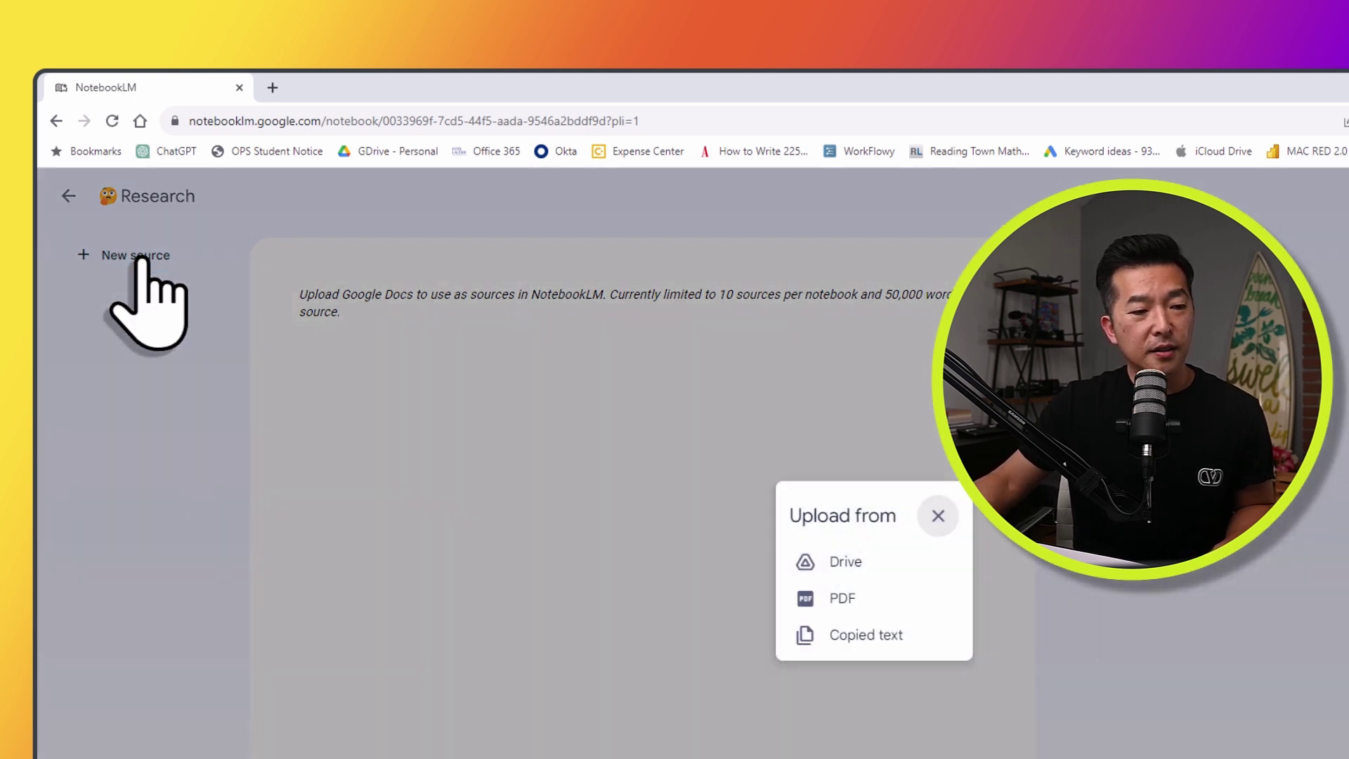
pyautogui.click(845, 562)
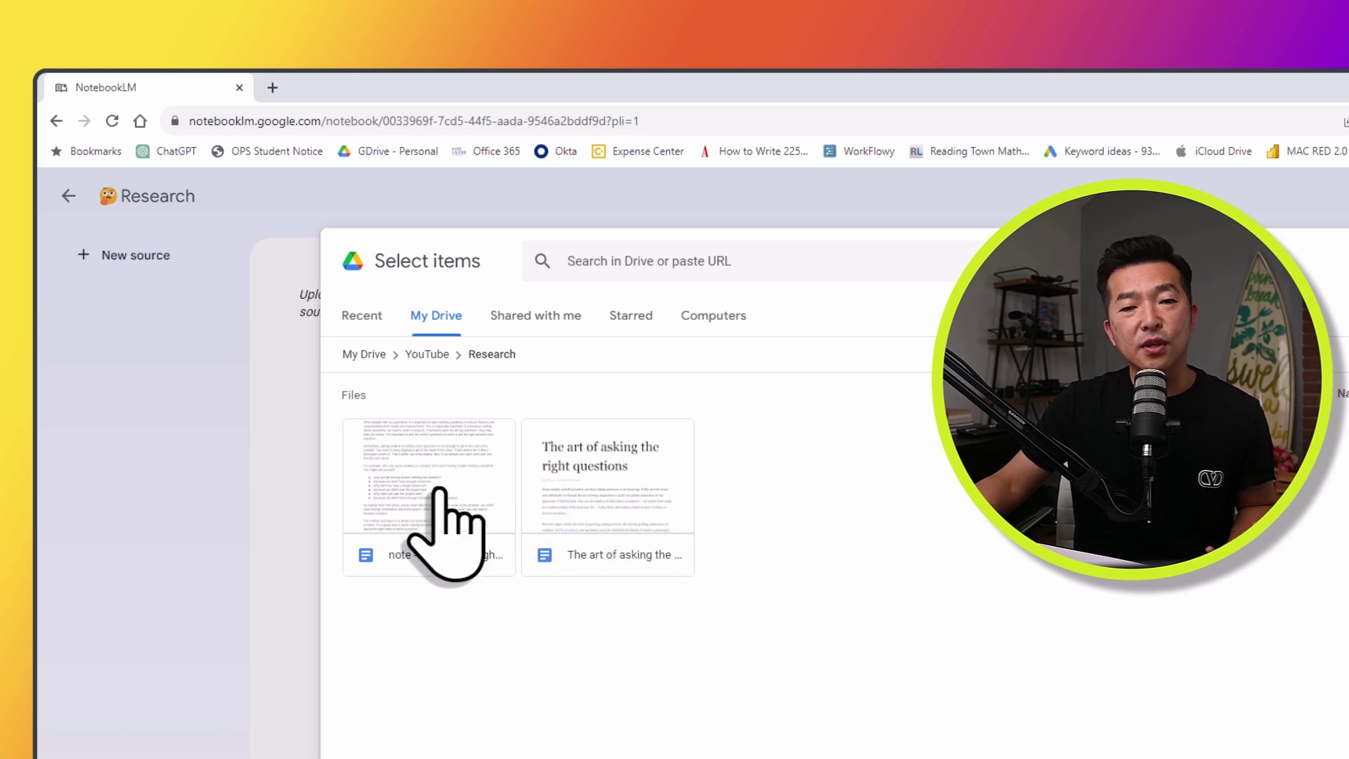
pyautogui.click(586, 494)
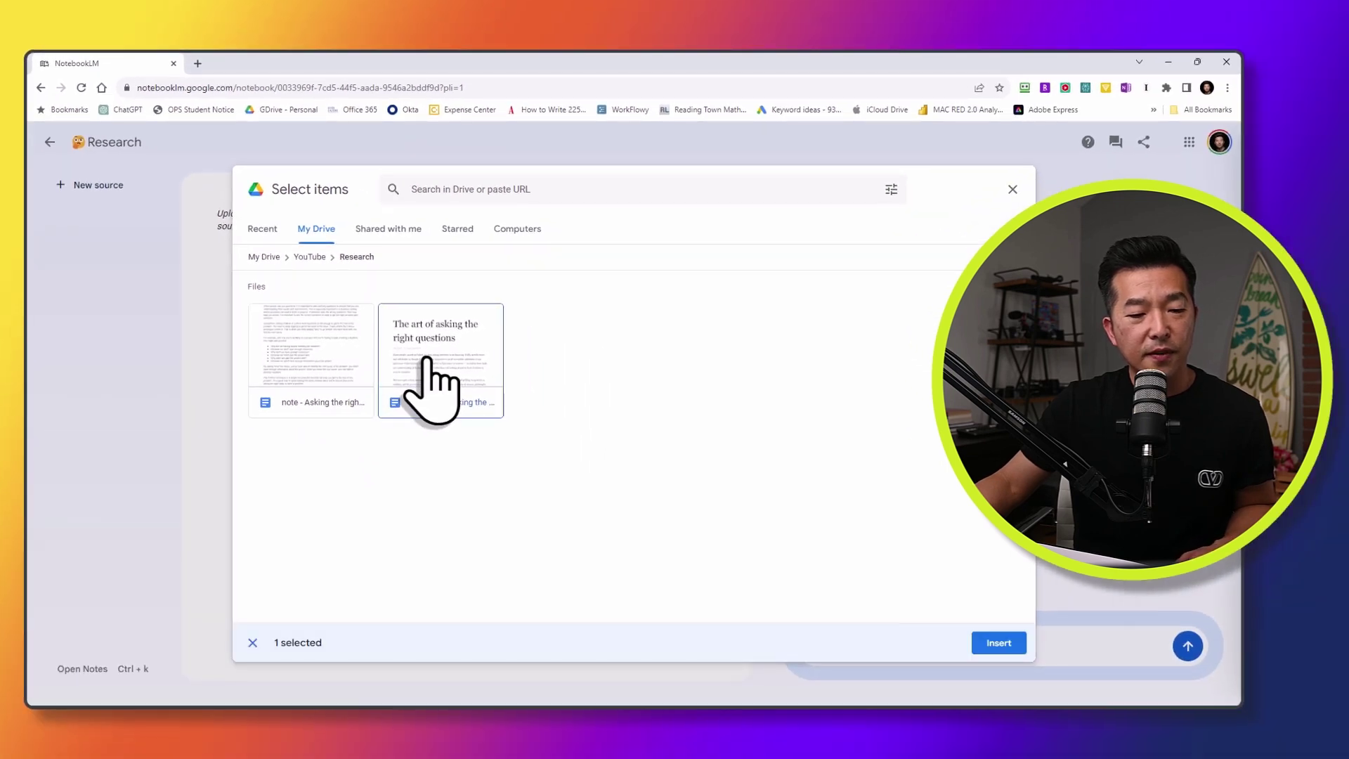
pyautogui.click(998, 642)
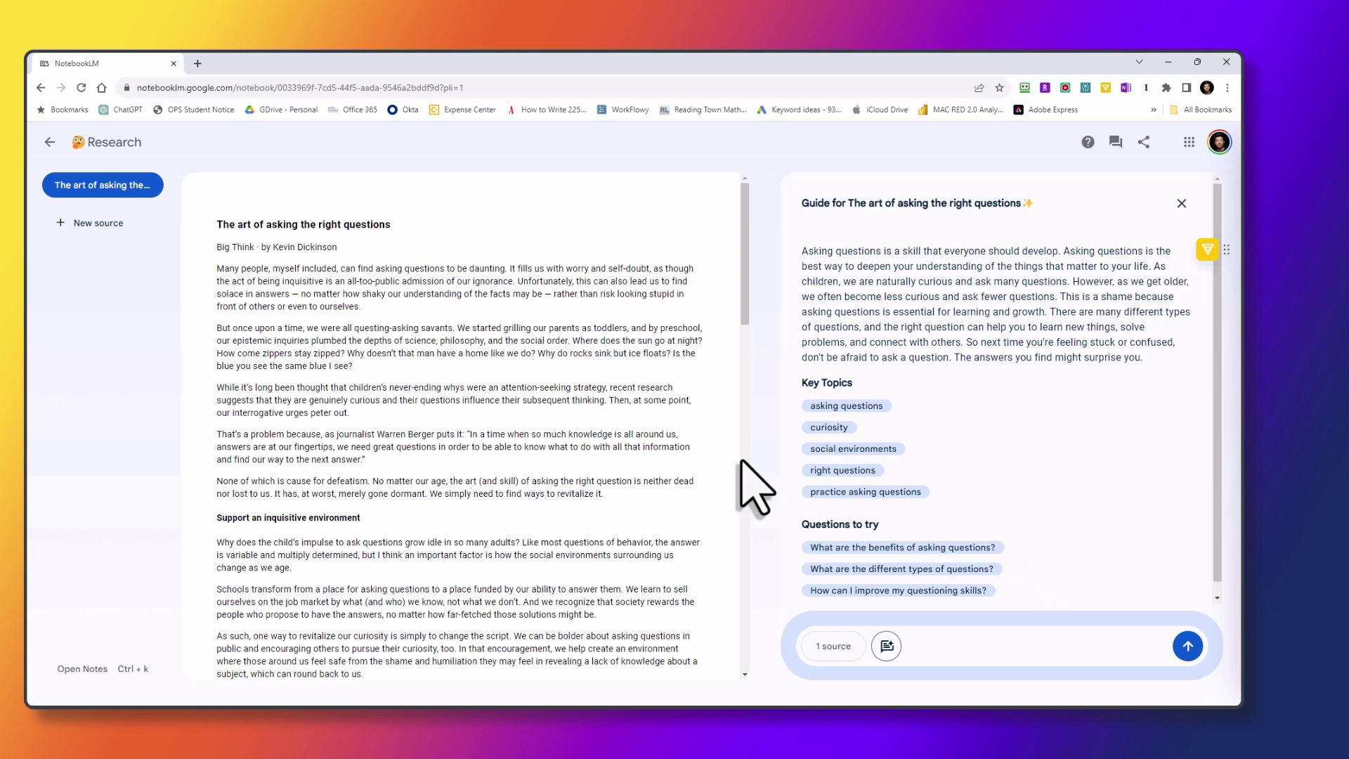
# Step: Add the Drive note document on asking the right questions as the second source
pyautogui.click(92, 225)
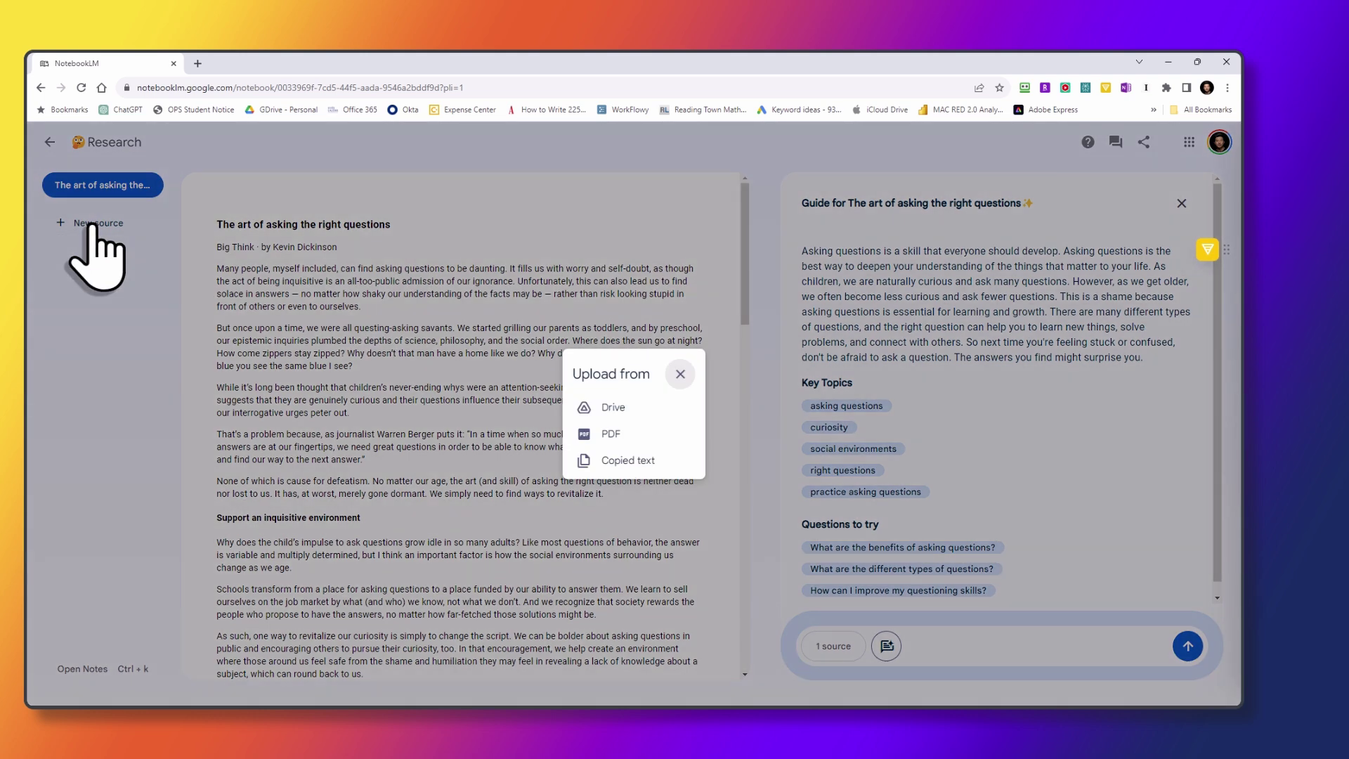
pyautogui.click(618, 407)
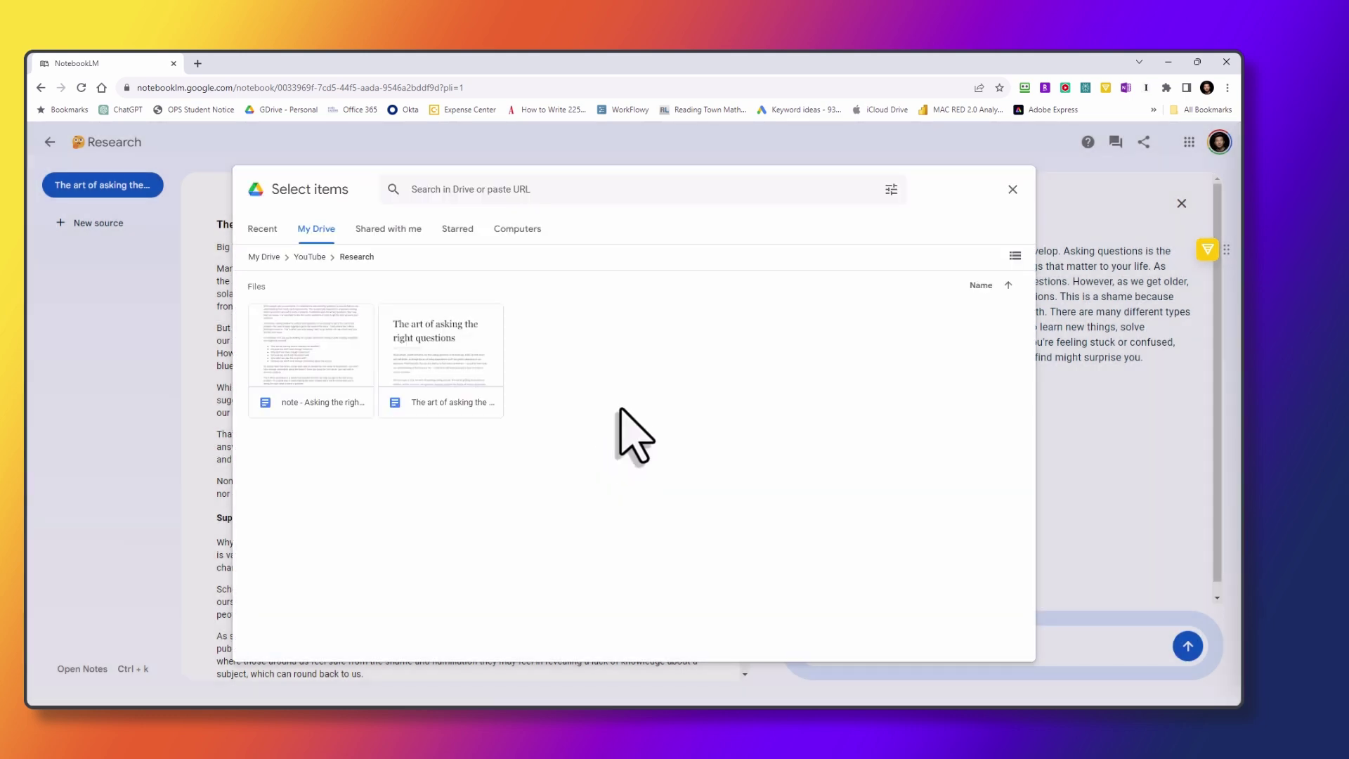
pyautogui.click(316, 390)
pyautogui.click(997, 642)
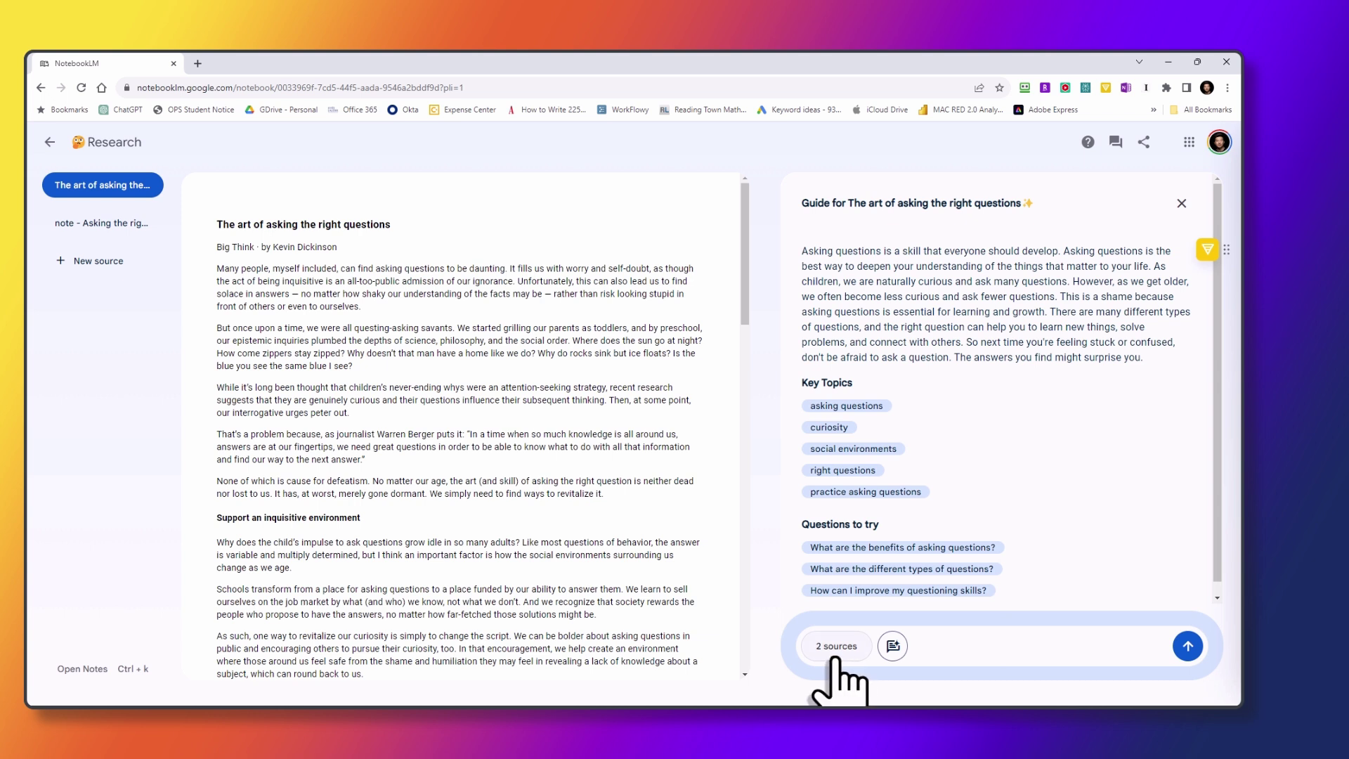
pyautogui.moveTo(118, 189)
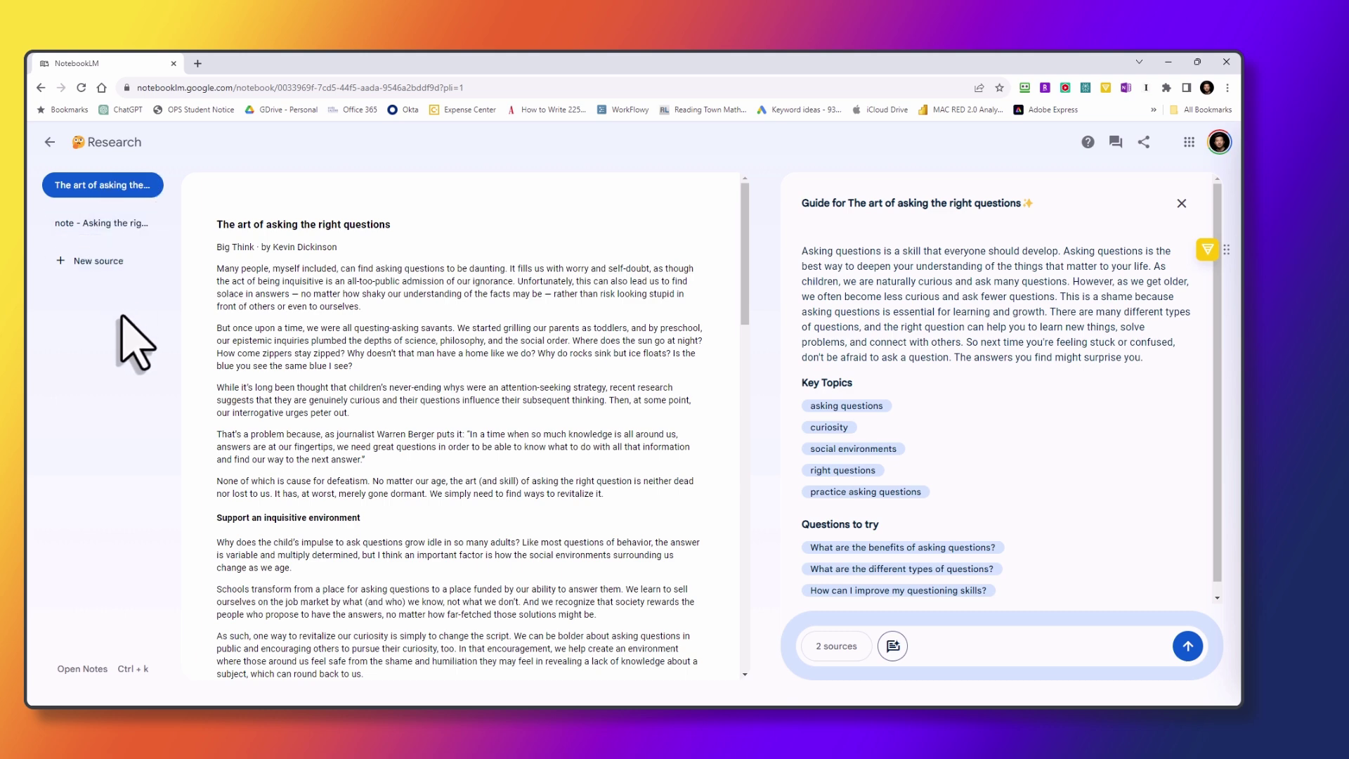
pyautogui.click(99, 264)
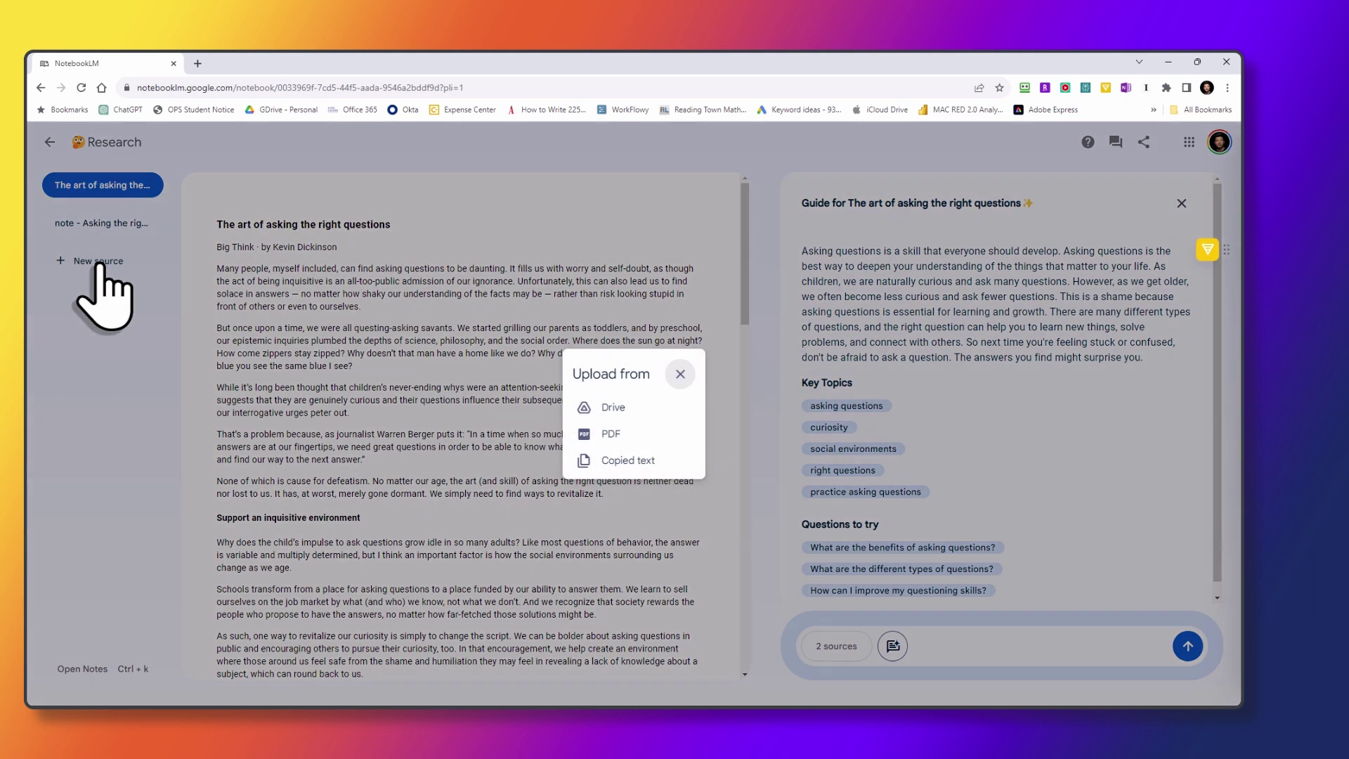
# Step: Upload How to Ask Great Questions.pdf as a source
pyautogui.click(610, 436)
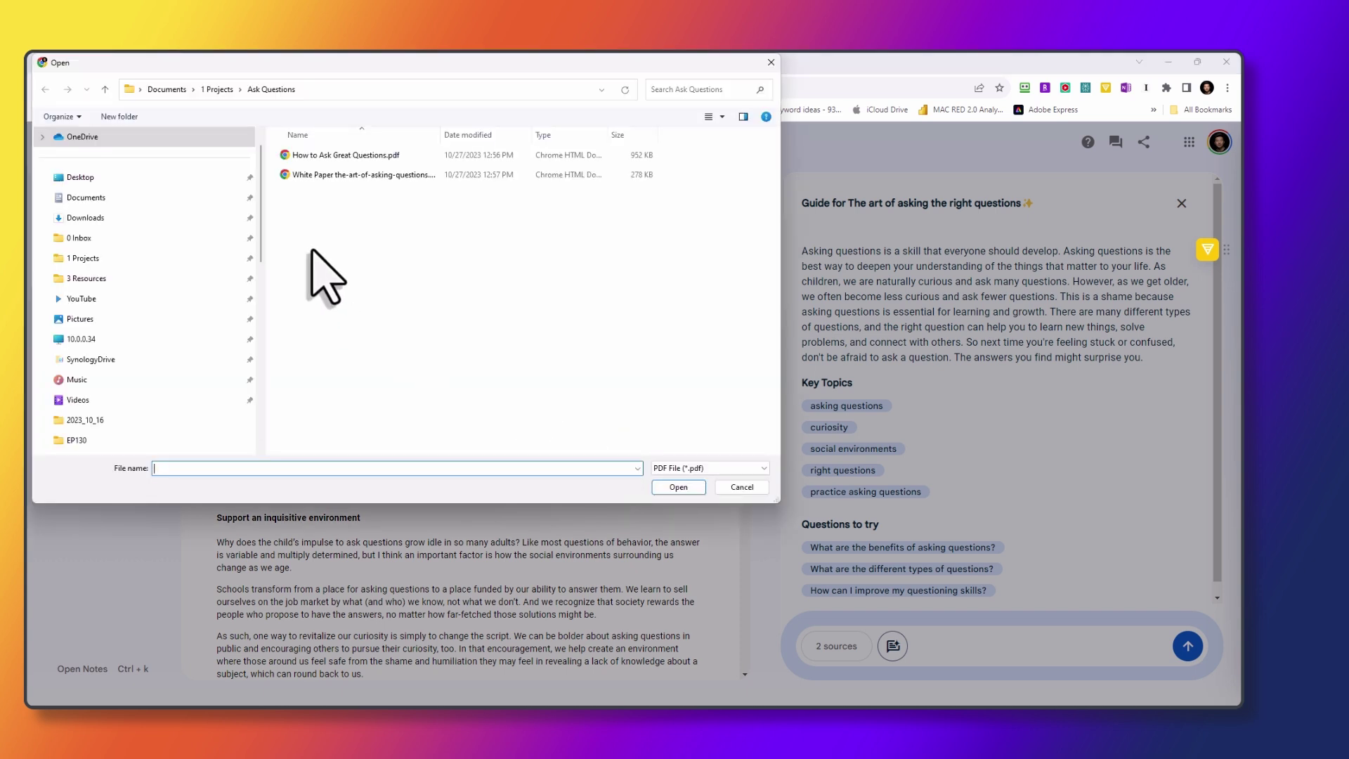
pyautogui.click(341, 155)
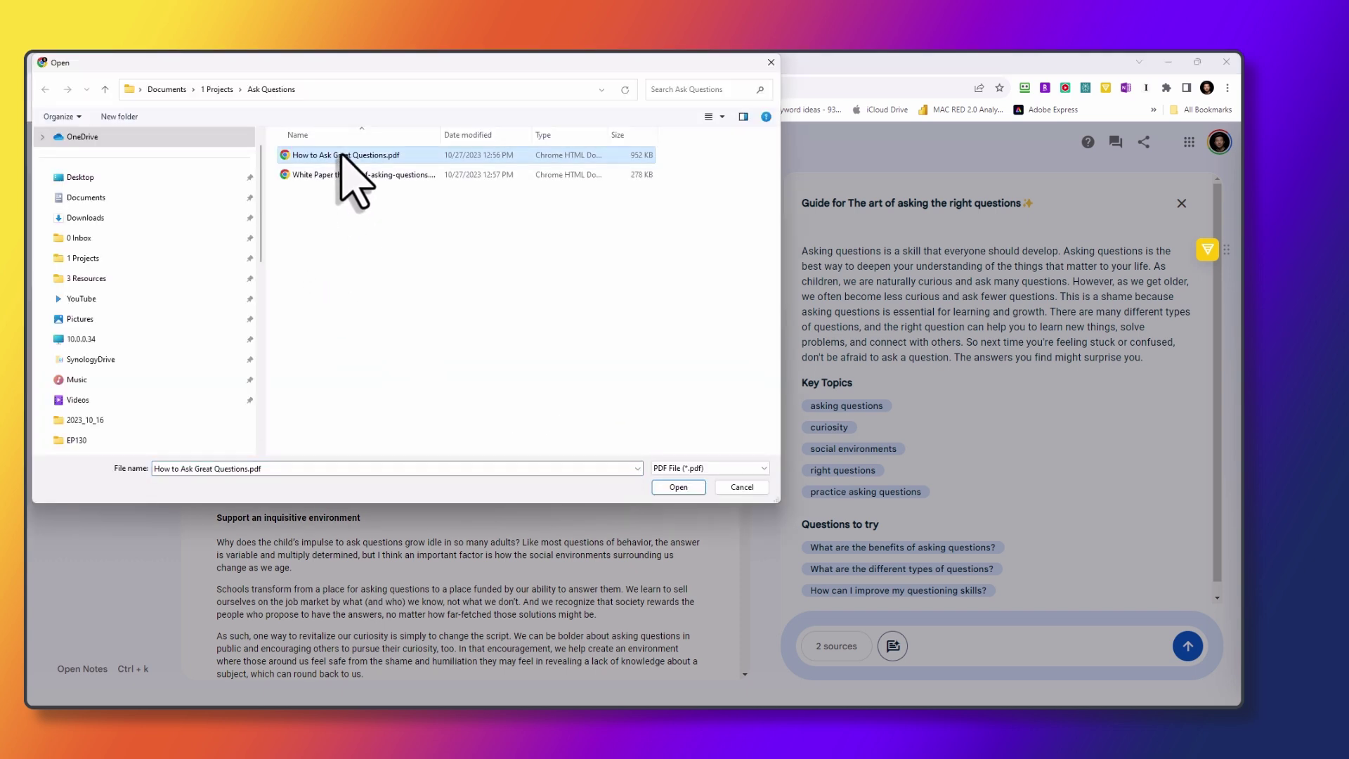
pyautogui.click(676, 487)
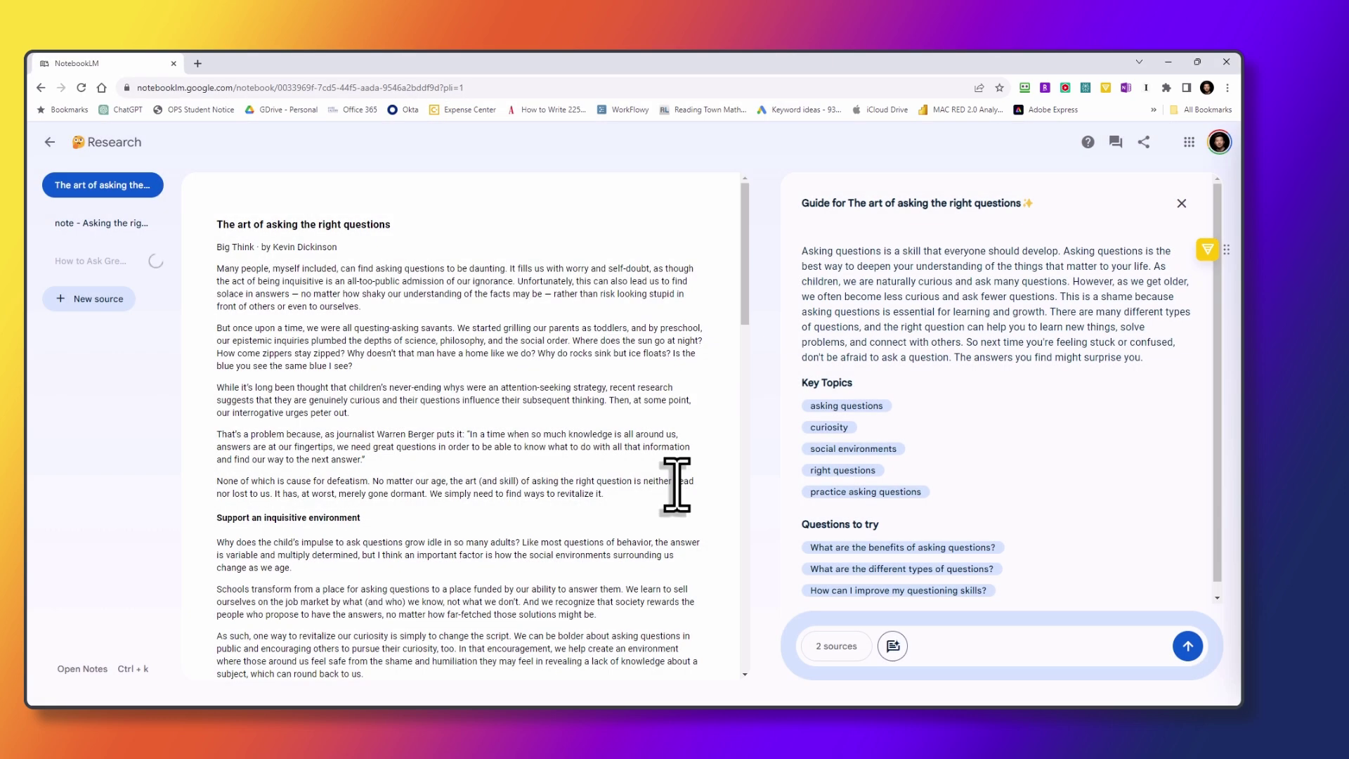
# Step: Upload White Paper the-art-of-asking-questions.pdf as the fourth source
pyautogui.click(94, 302)
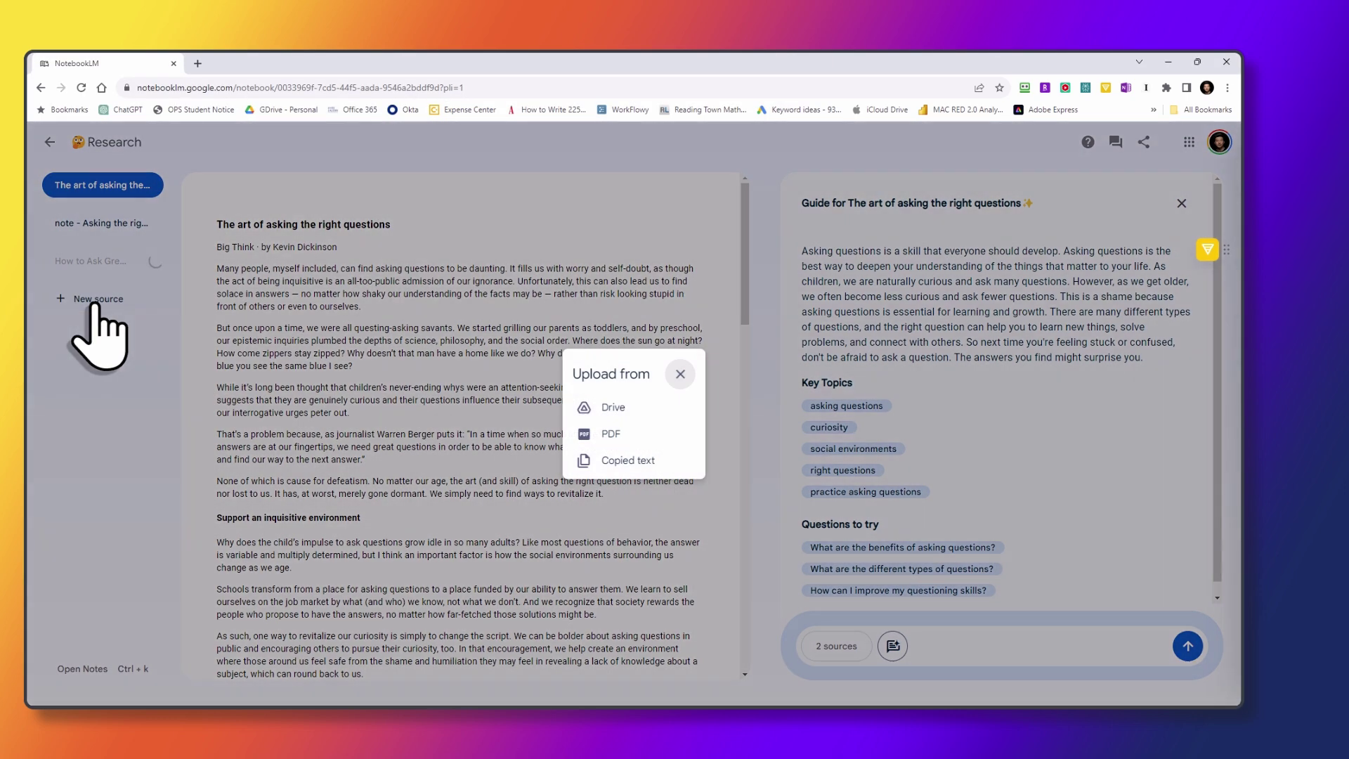
pyautogui.click(610, 439)
pyautogui.click(304, 176)
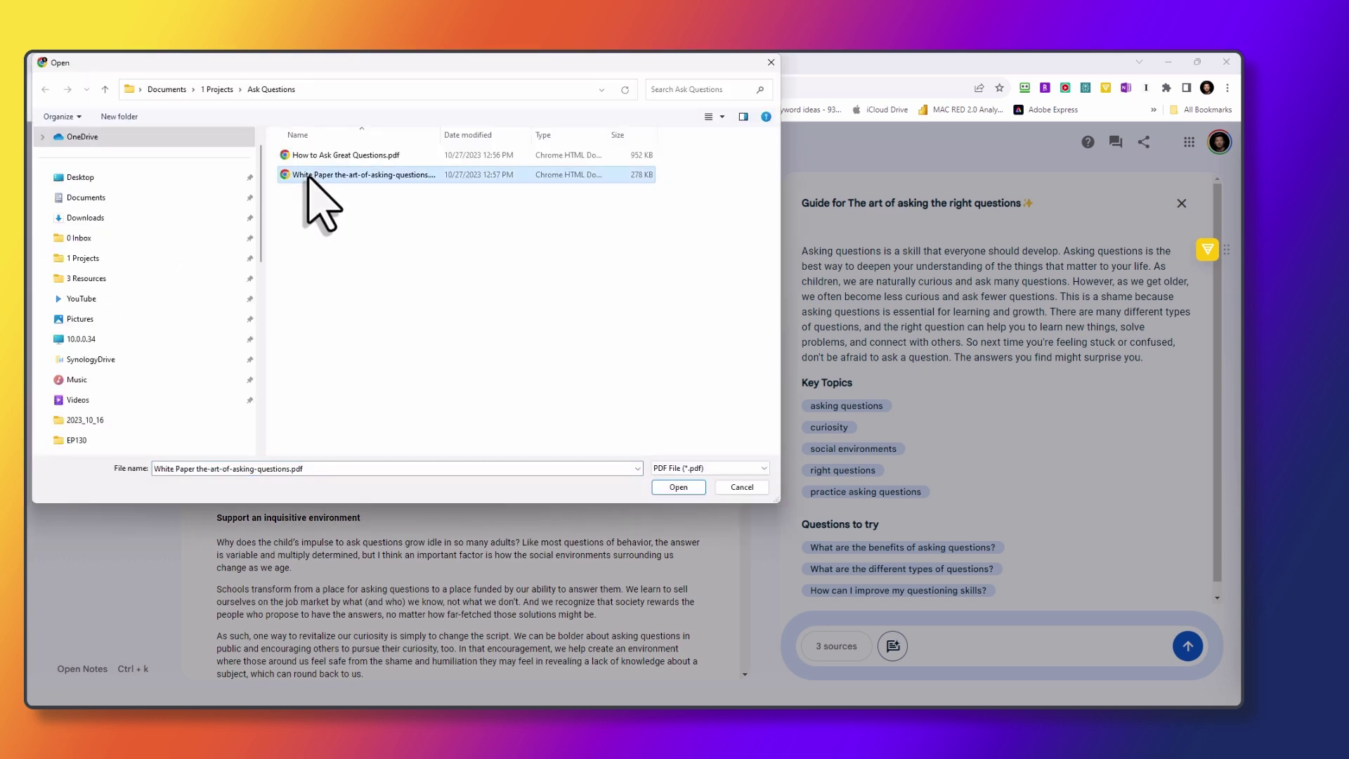
pyautogui.click(678, 488)
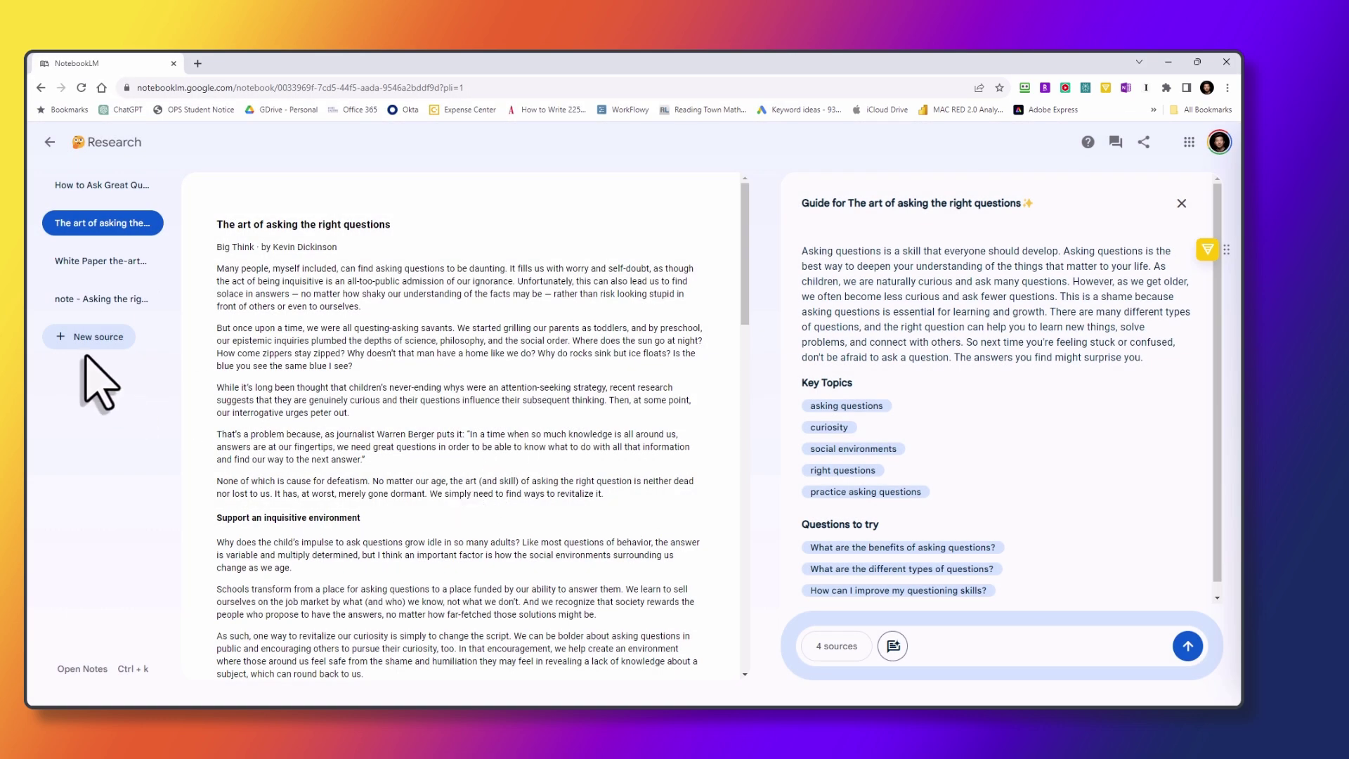
# Step: Paste the copied article with Ctrl+V and insert it as the 'Pasted text' source
pyautogui.click(88, 339)
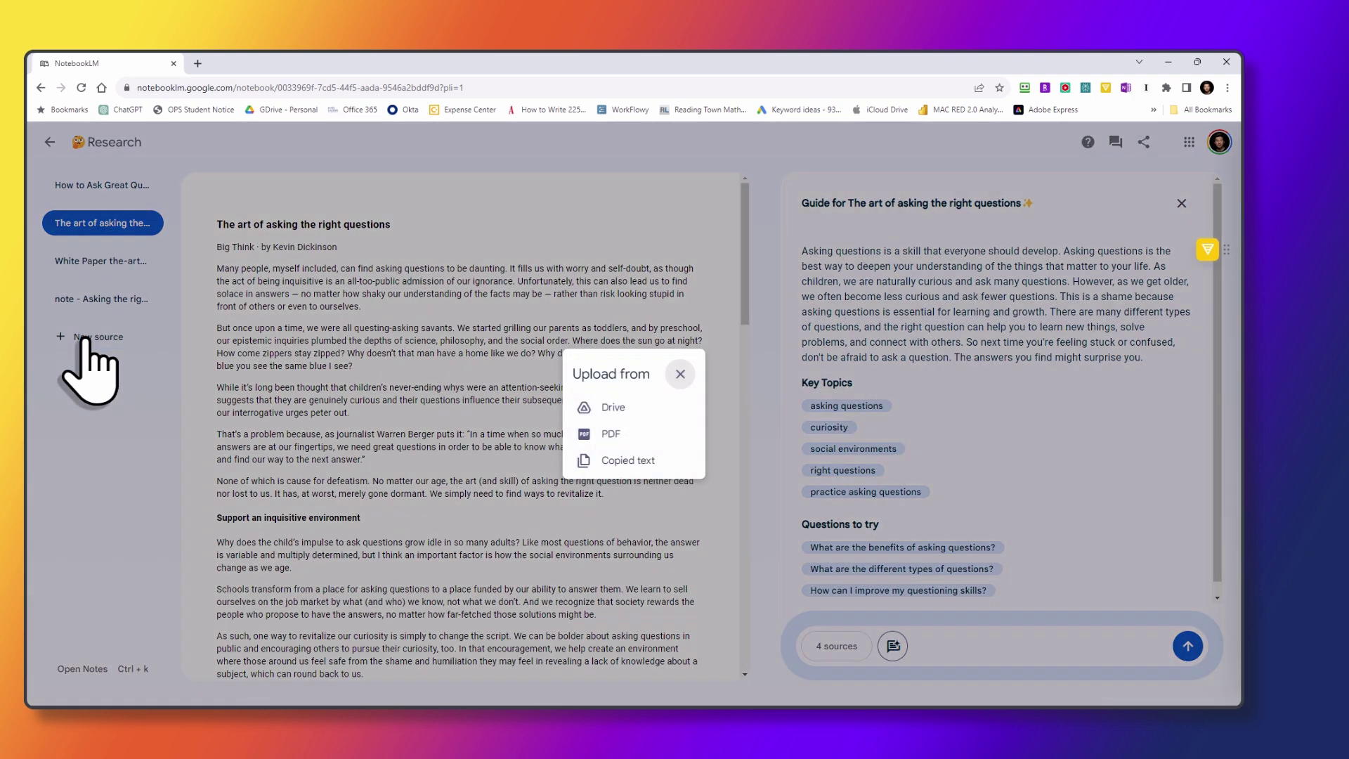
pyautogui.click(640, 463)
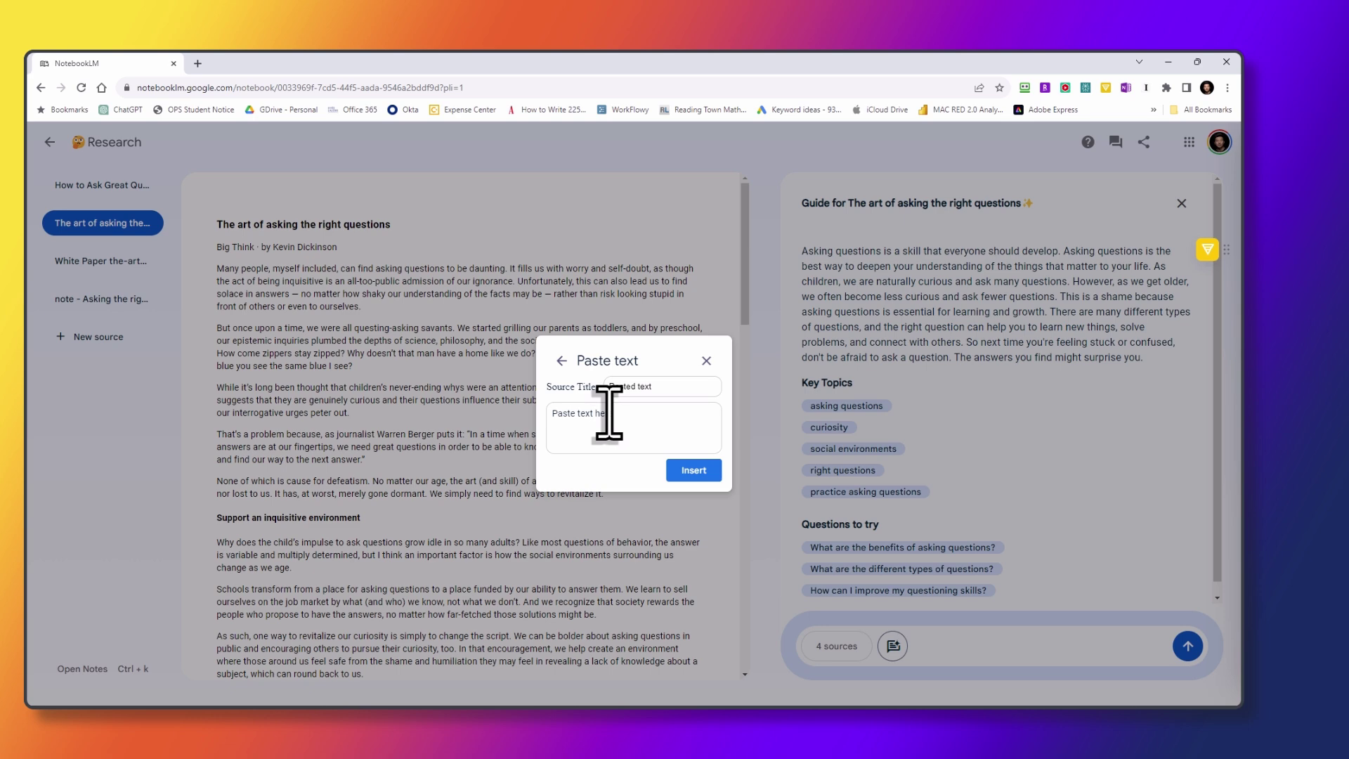
pyautogui.hotkey('ctrl', 'v')
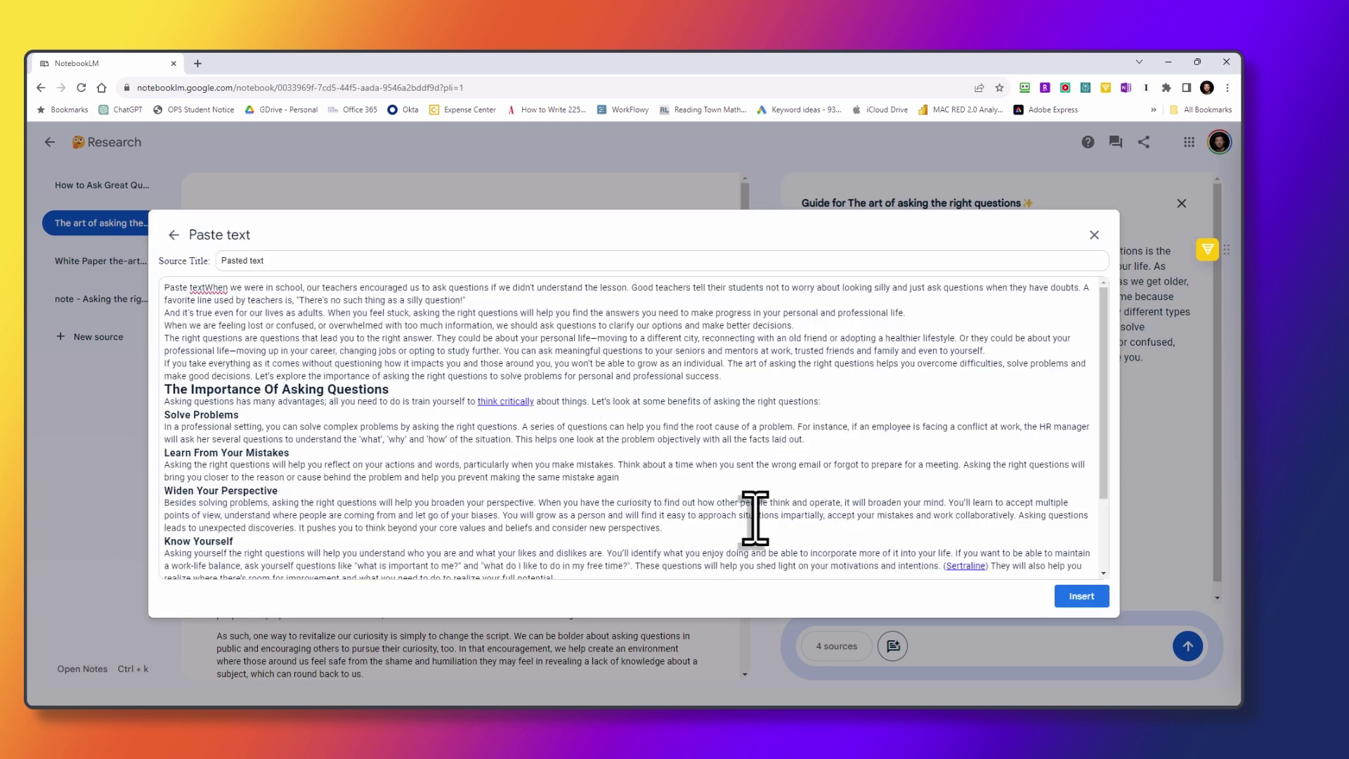
pyautogui.click(1092, 598)
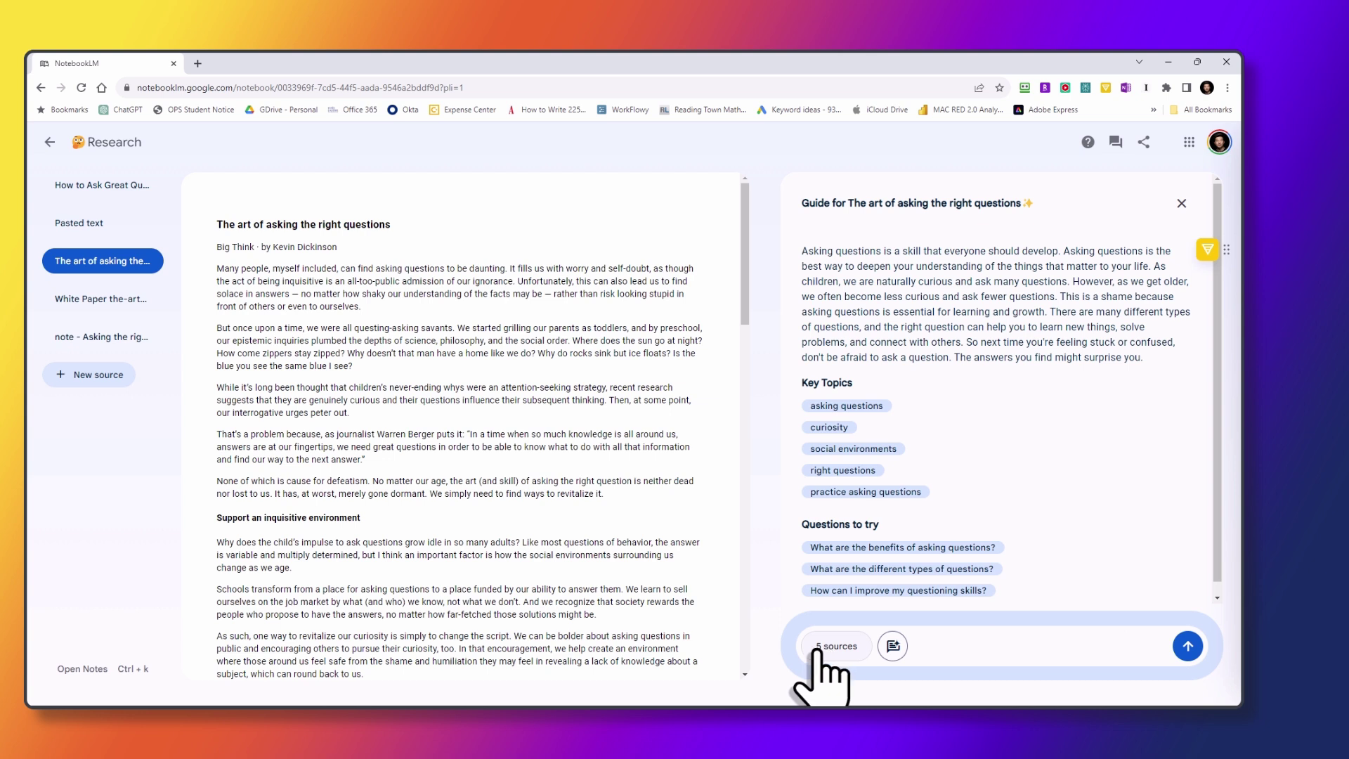
# Step: Review each source's guide, then limit chat to 1 source showing the White Paper PDF
pyautogui.moveTo(90, 184)
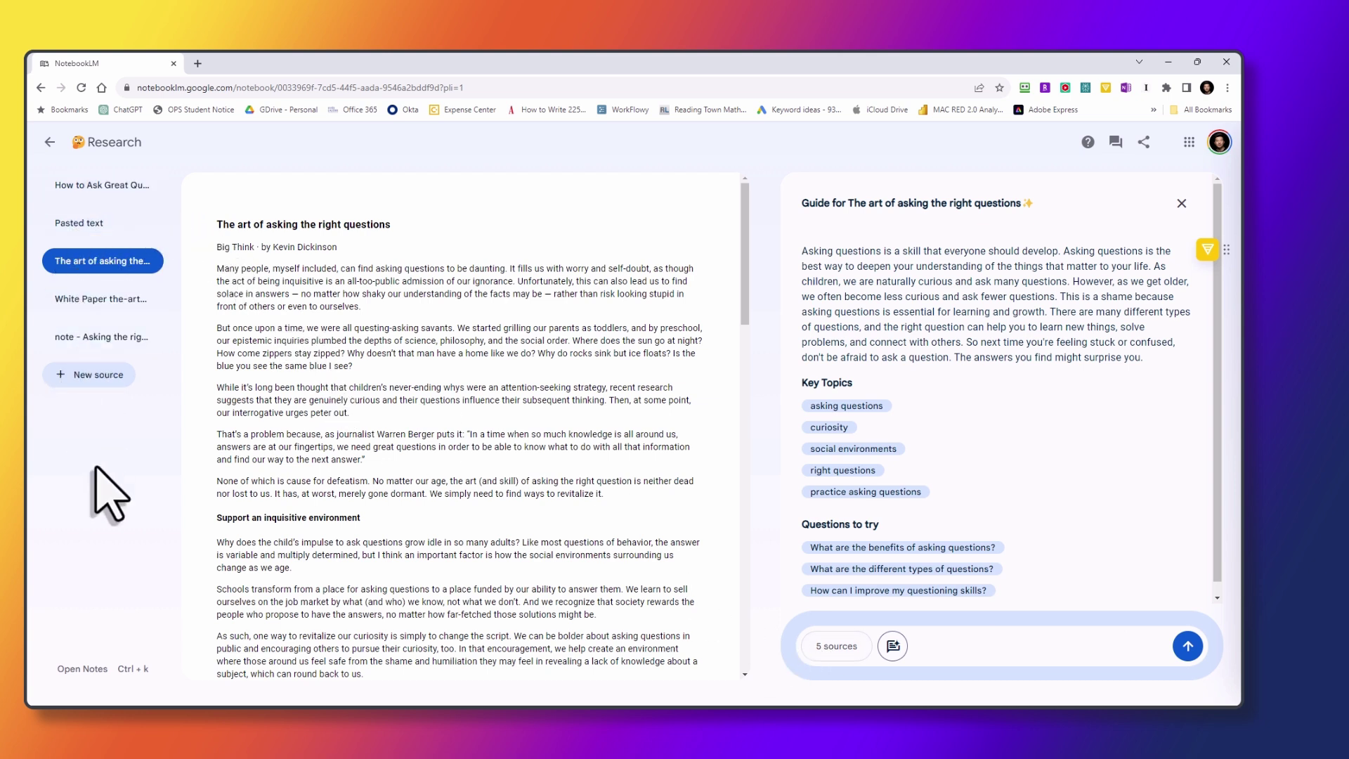
pyautogui.click(77, 225)
pyautogui.click(81, 185)
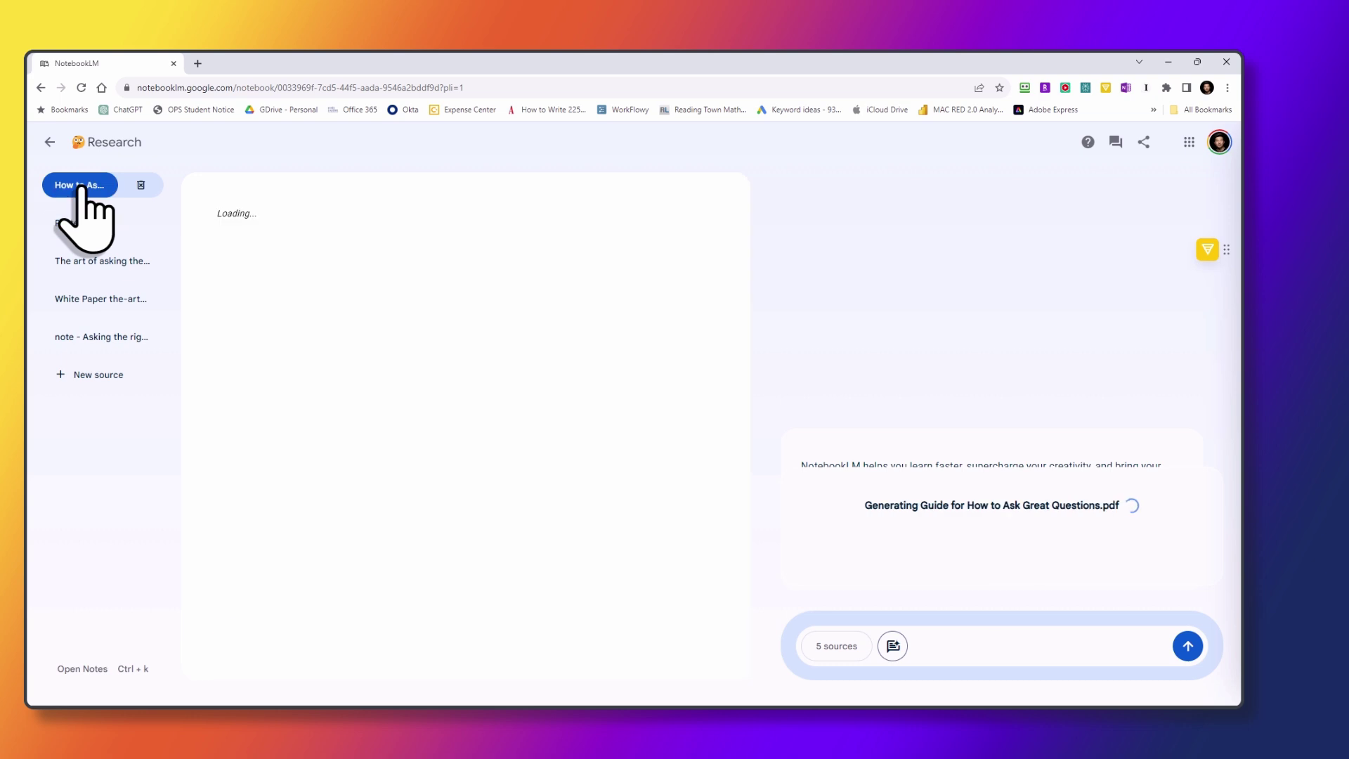
pyautogui.click(79, 299)
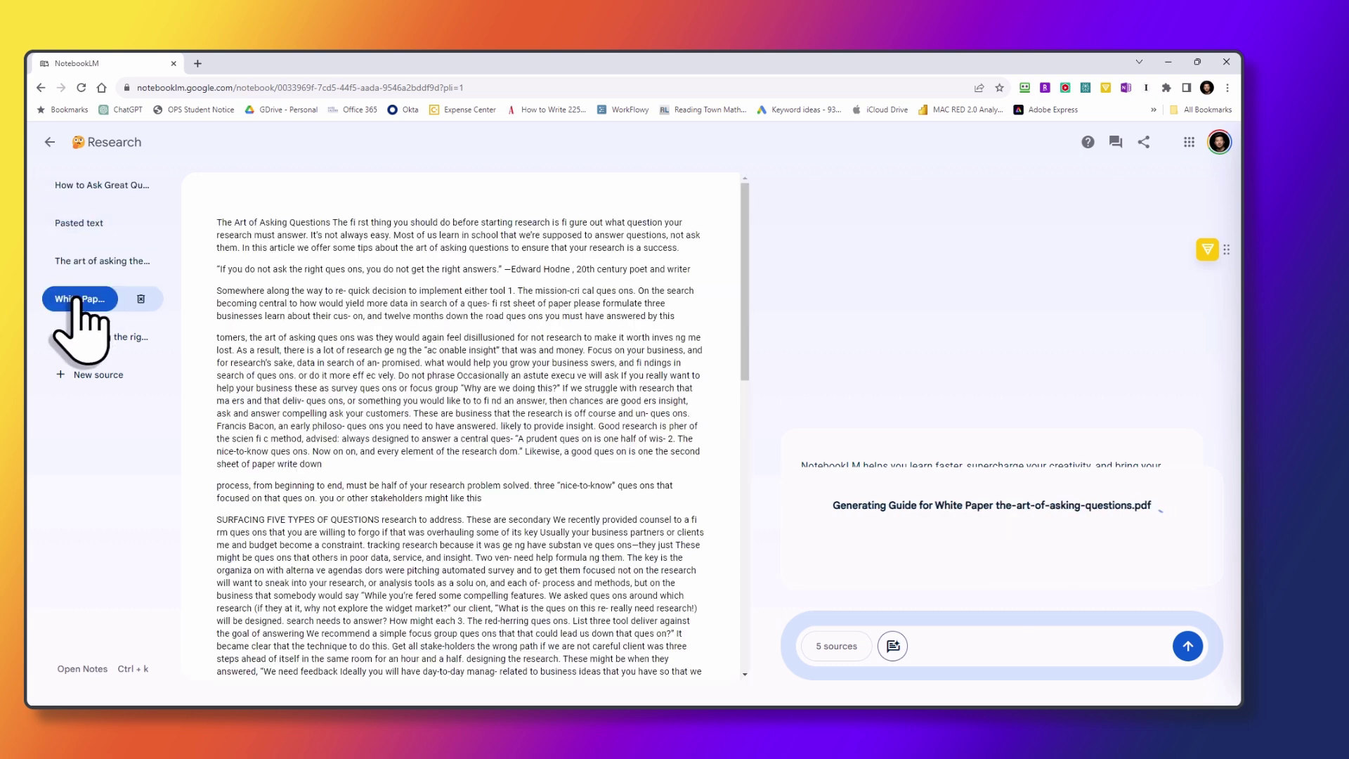
pyautogui.click(75, 337)
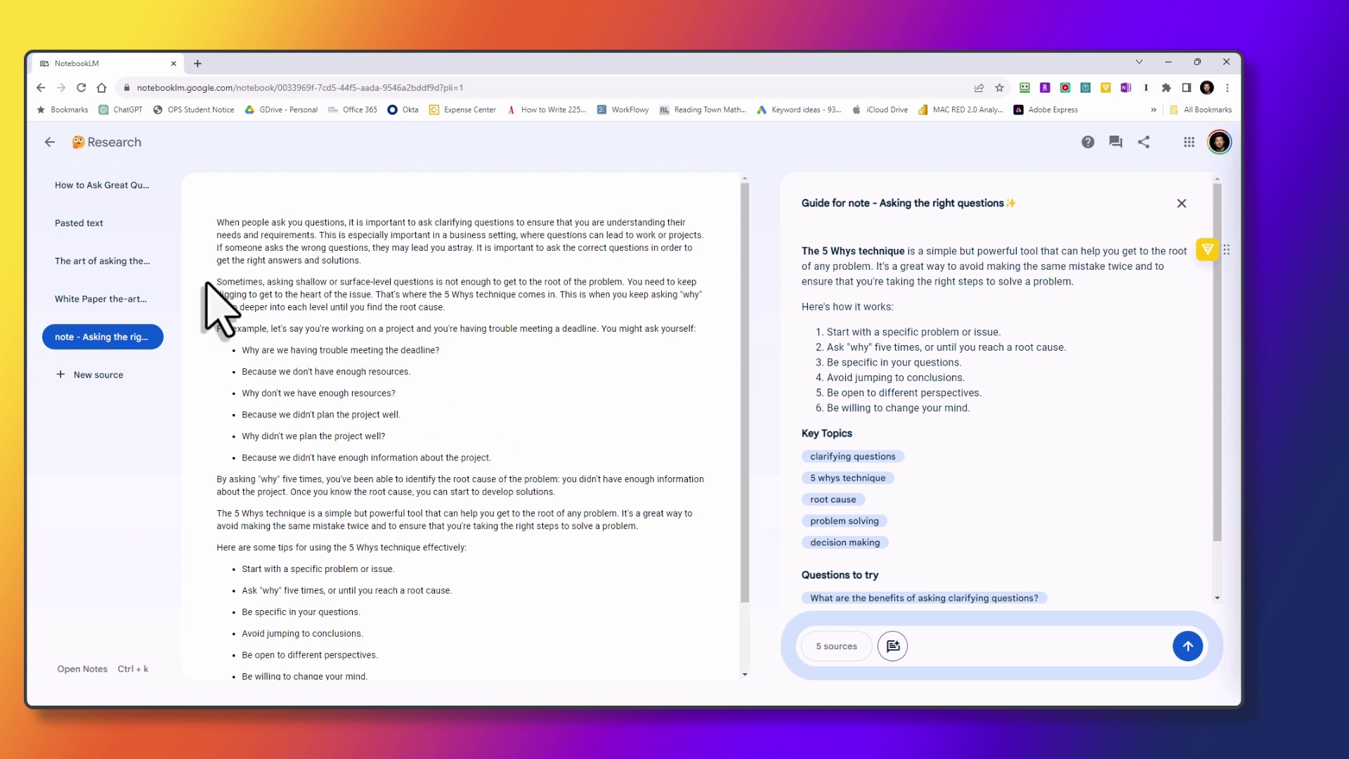
pyautogui.click(836, 650)
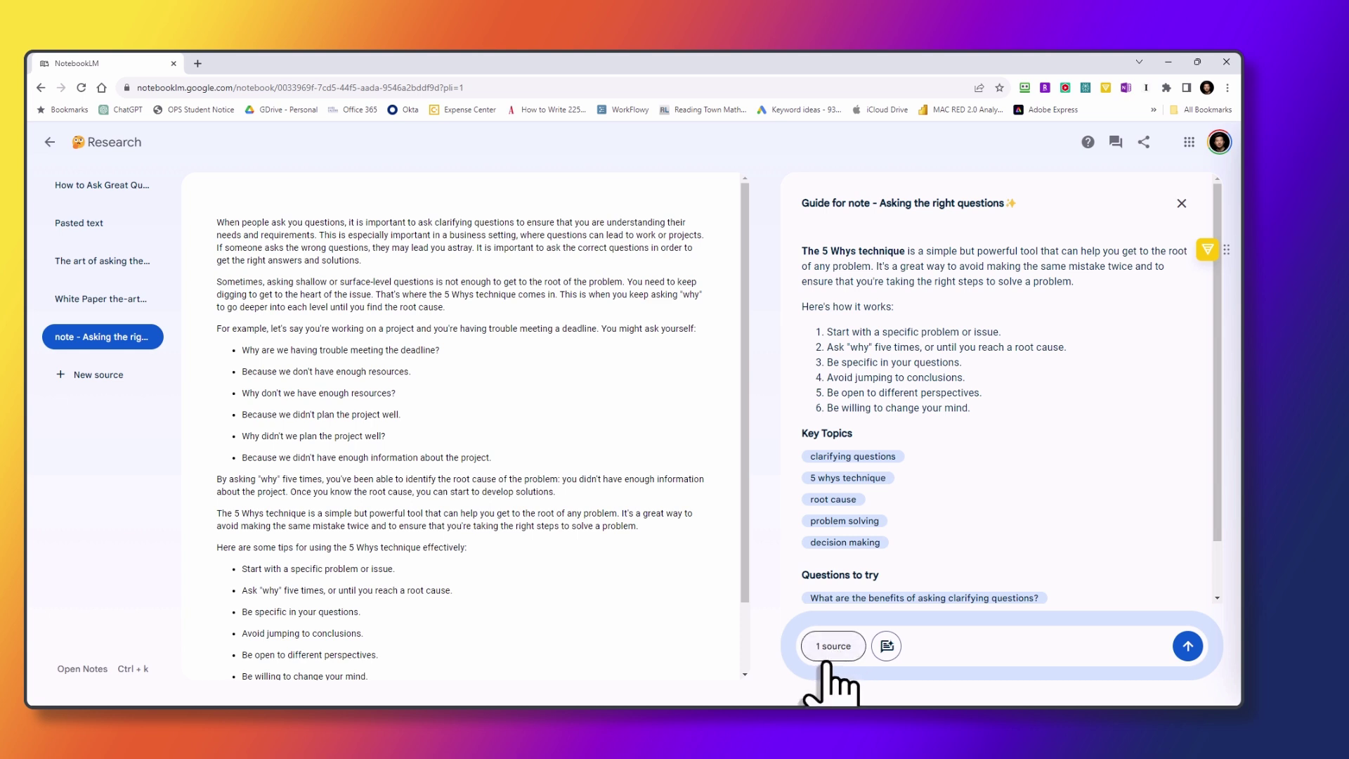
pyautogui.click(111, 300)
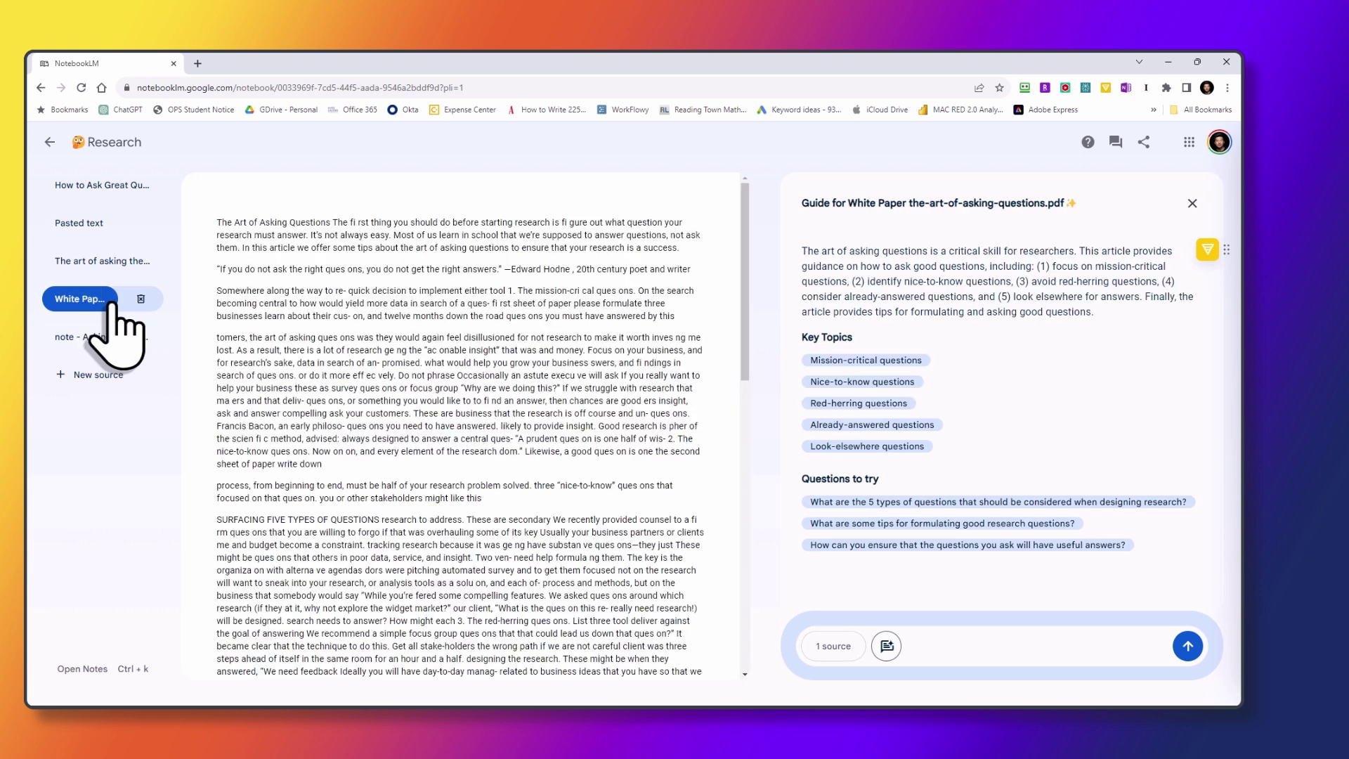
# Step: Switch the source chip back to 5 sources and reselect the White Paper PDF
pyautogui.click(830, 644)
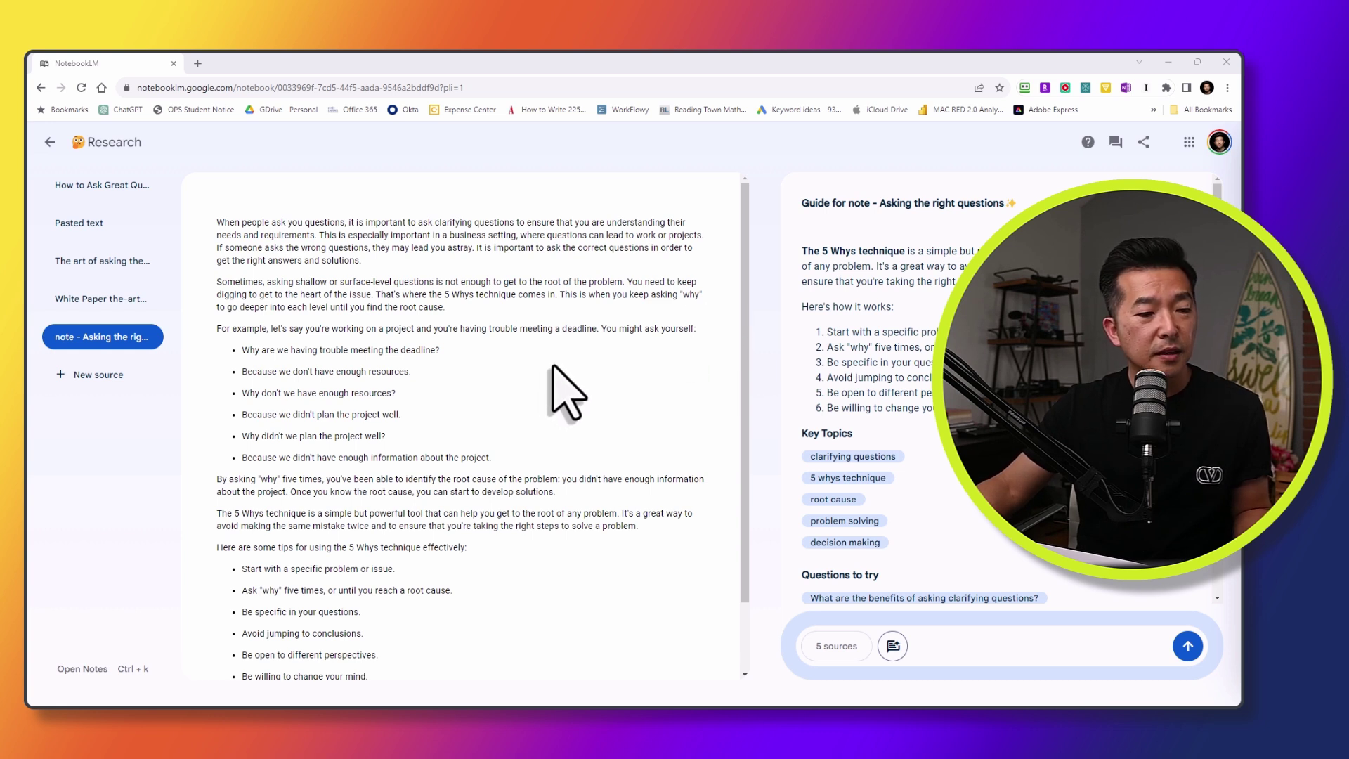
pyautogui.click(98, 303)
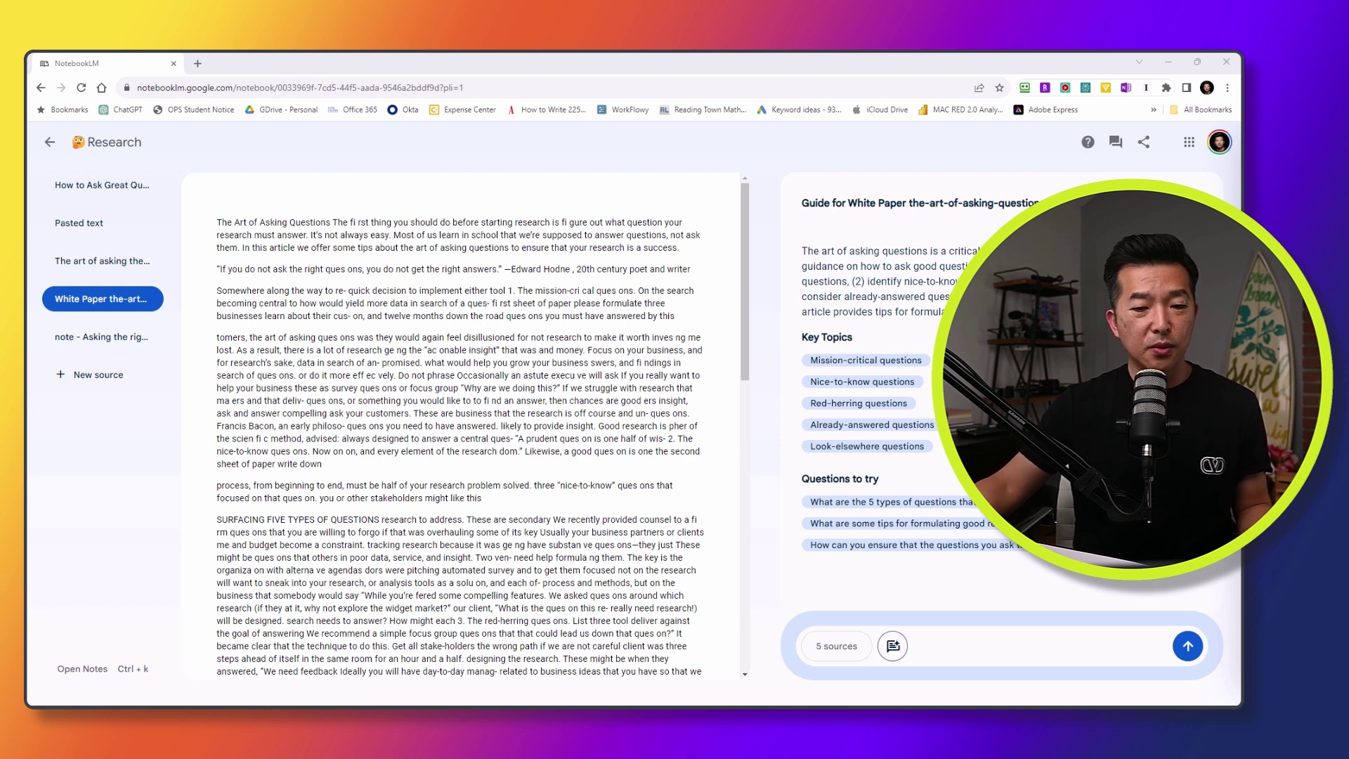
# Step: Limit chat to 'The art of asking the right questions' and ask the suggested benefits question
pyautogui.click(830, 647)
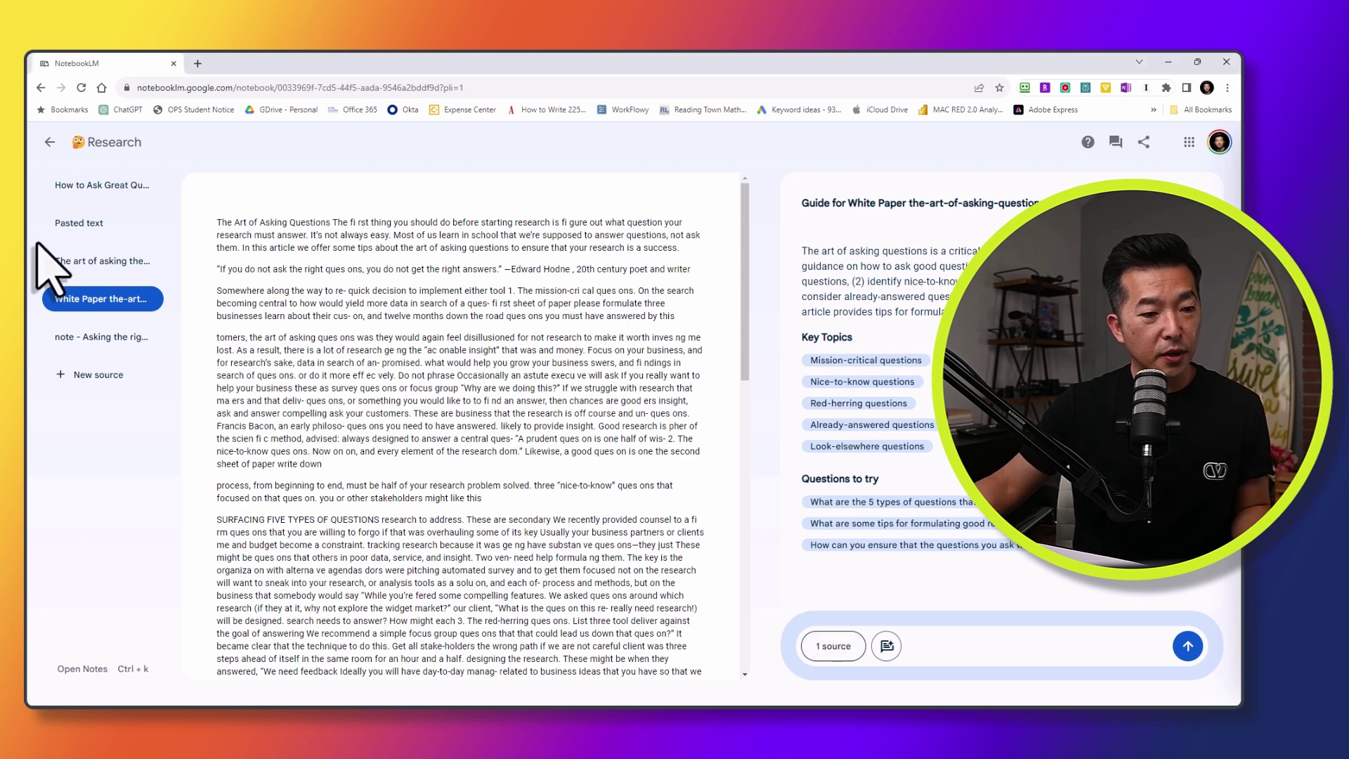
pyautogui.click(93, 264)
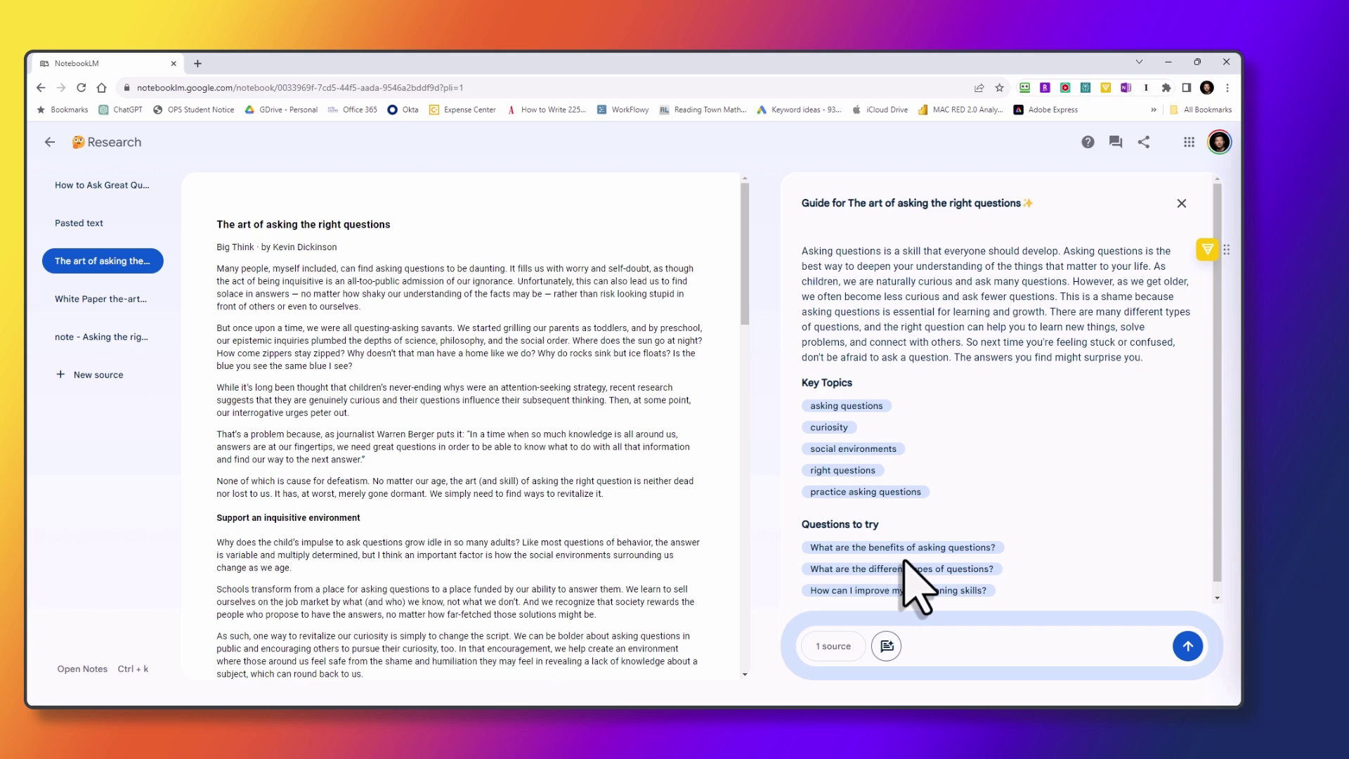
pyautogui.click(956, 550)
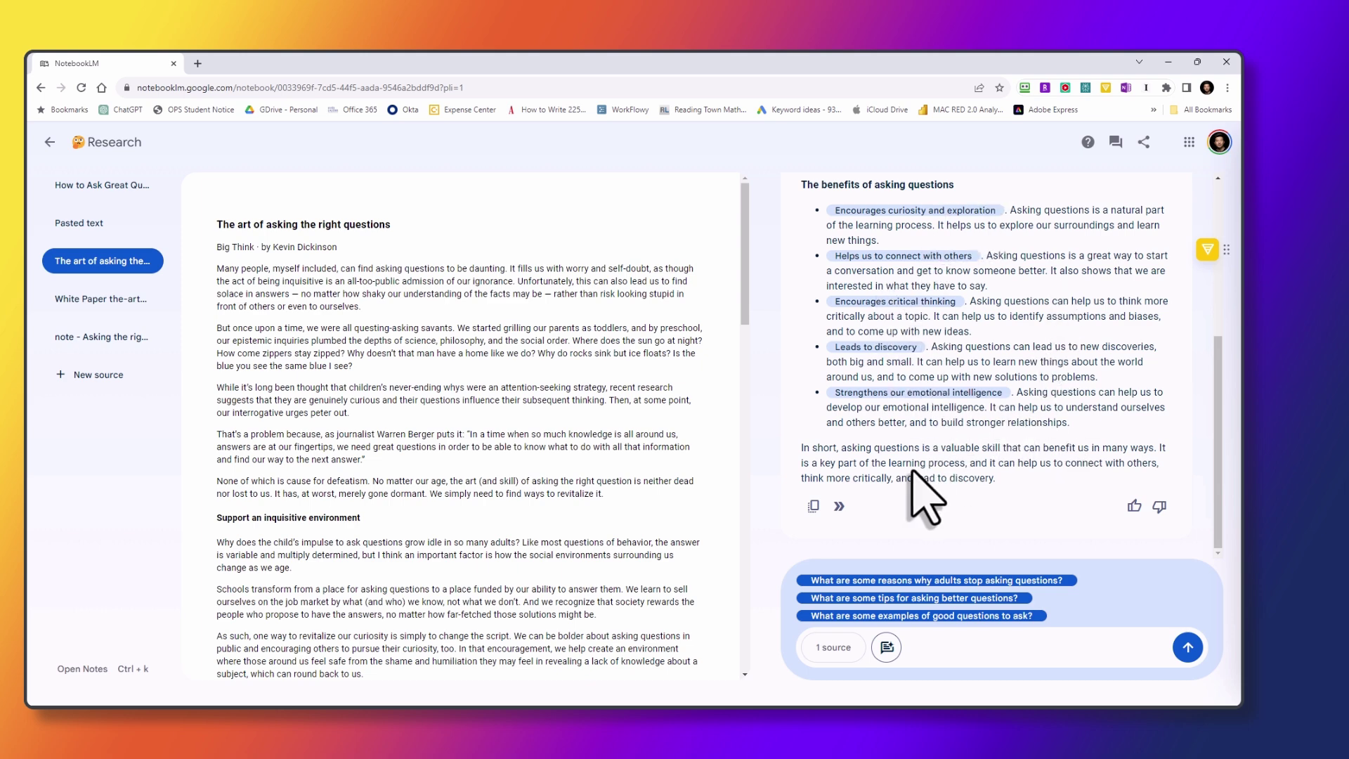
# Step: Save the benefits answer as a note and bold the word 'discovery'
pyautogui.click(838, 506)
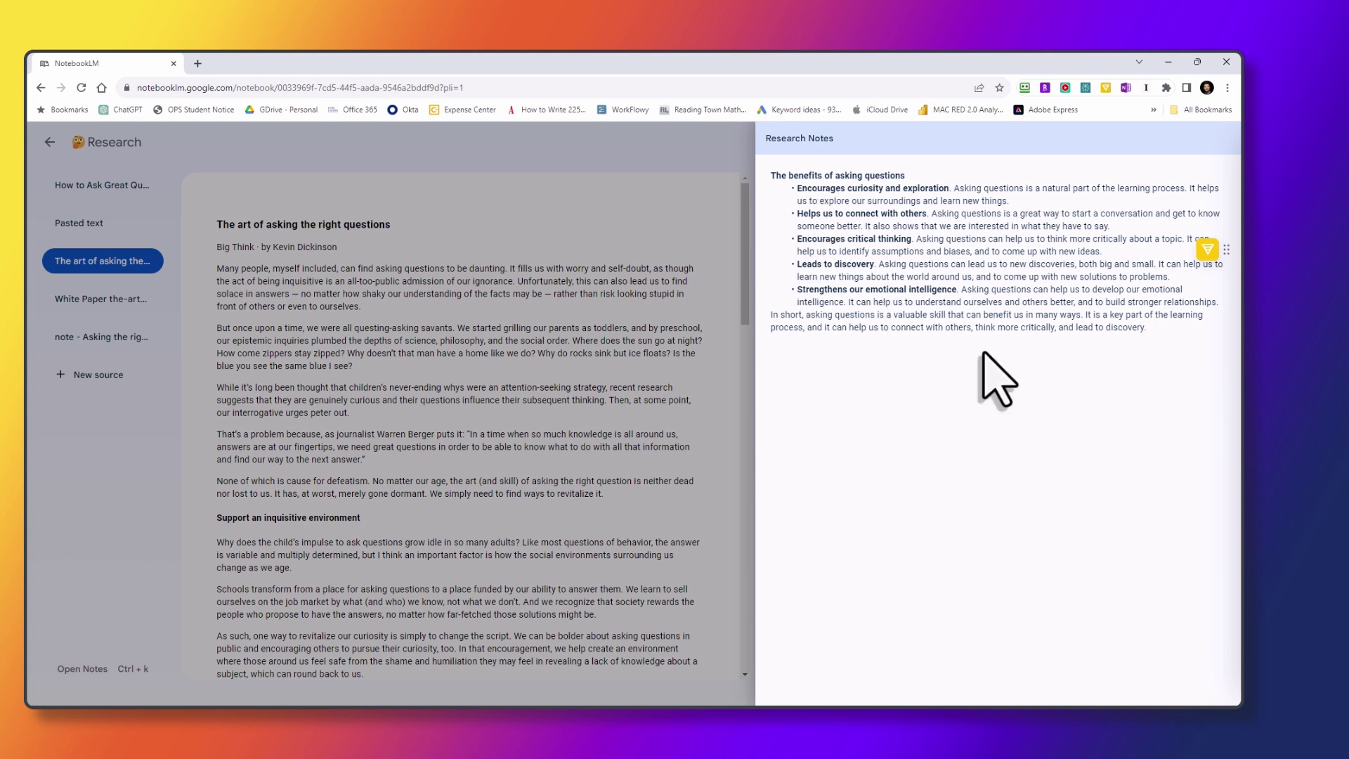
pyautogui.doubleClick(1113, 326)
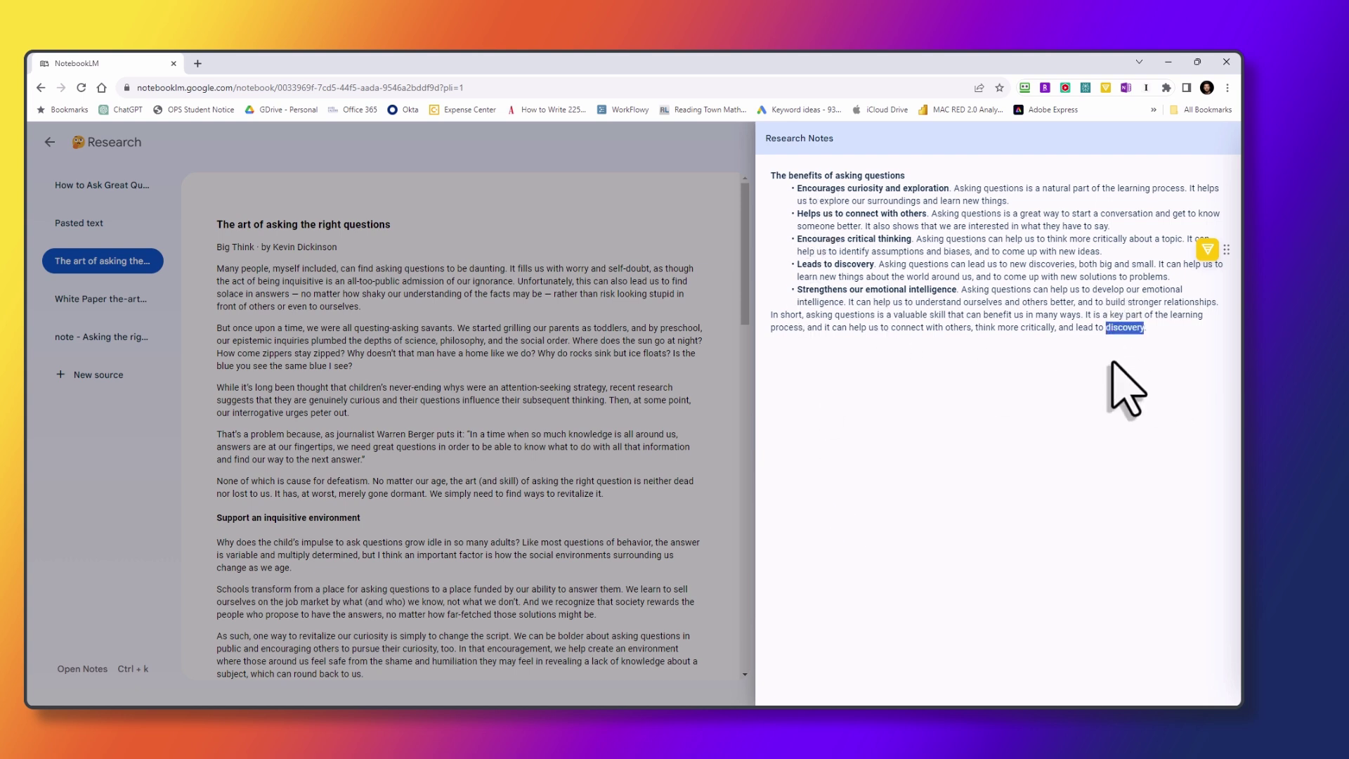
pyautogui.hotkey('ctrl', 'b')
# Step: Add a new line of random characters below the note text, then close the note
pyautogui.click(1156, 330)
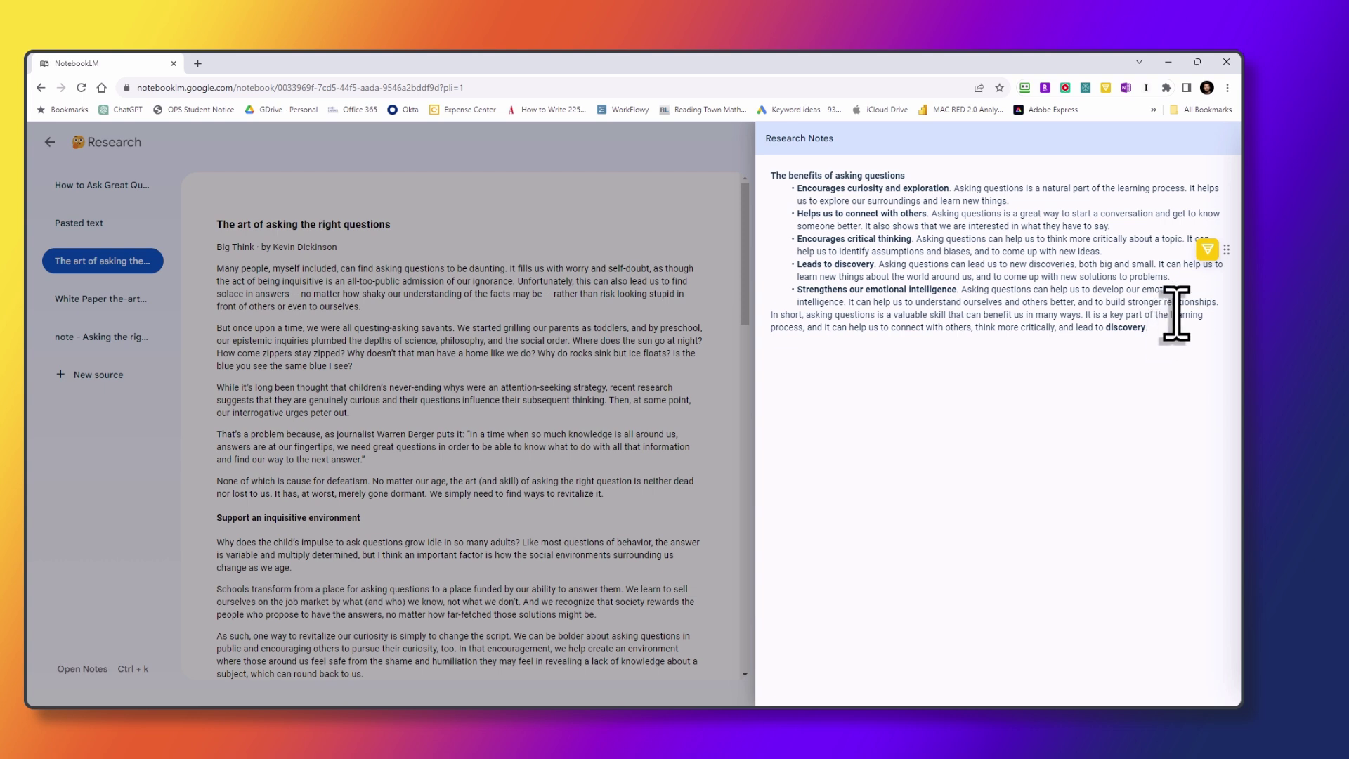
pyautogui.press('Return')
pyautogui.press('Return')
pyautogui.write('sdjfhksjdhfksjdhfkjshdfkhjsd')
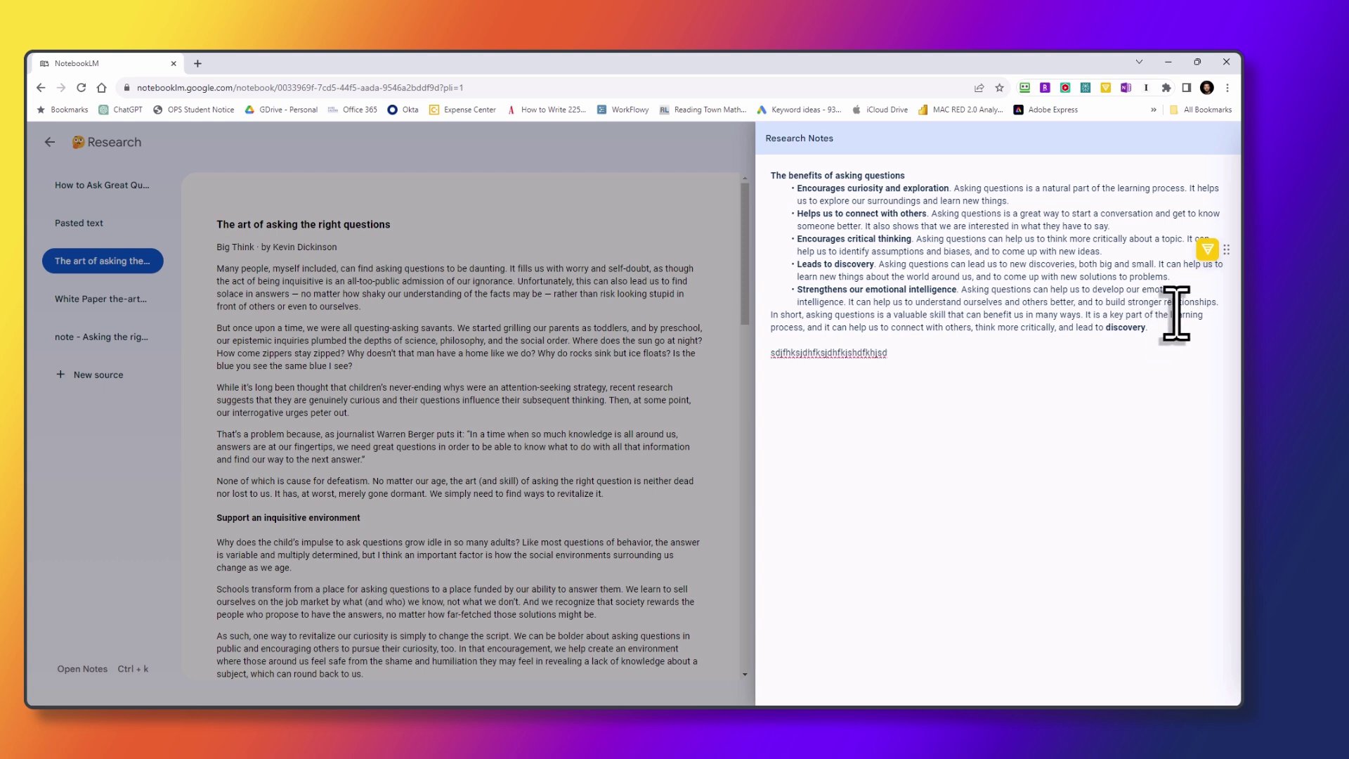
pyautogui.press('Escape')
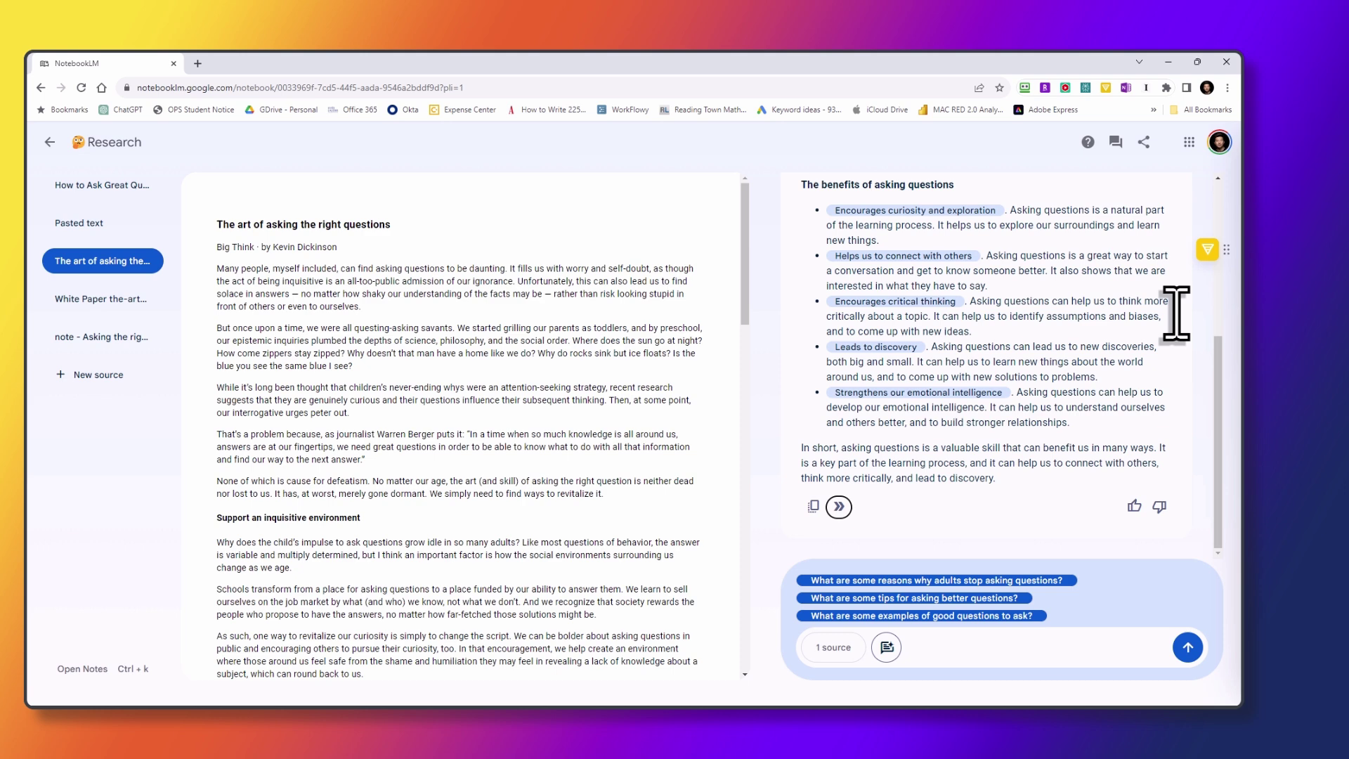
# Step: Use all 5 sources and ask how to question toward a problem's root cause
pyautogui.click(826, 649)
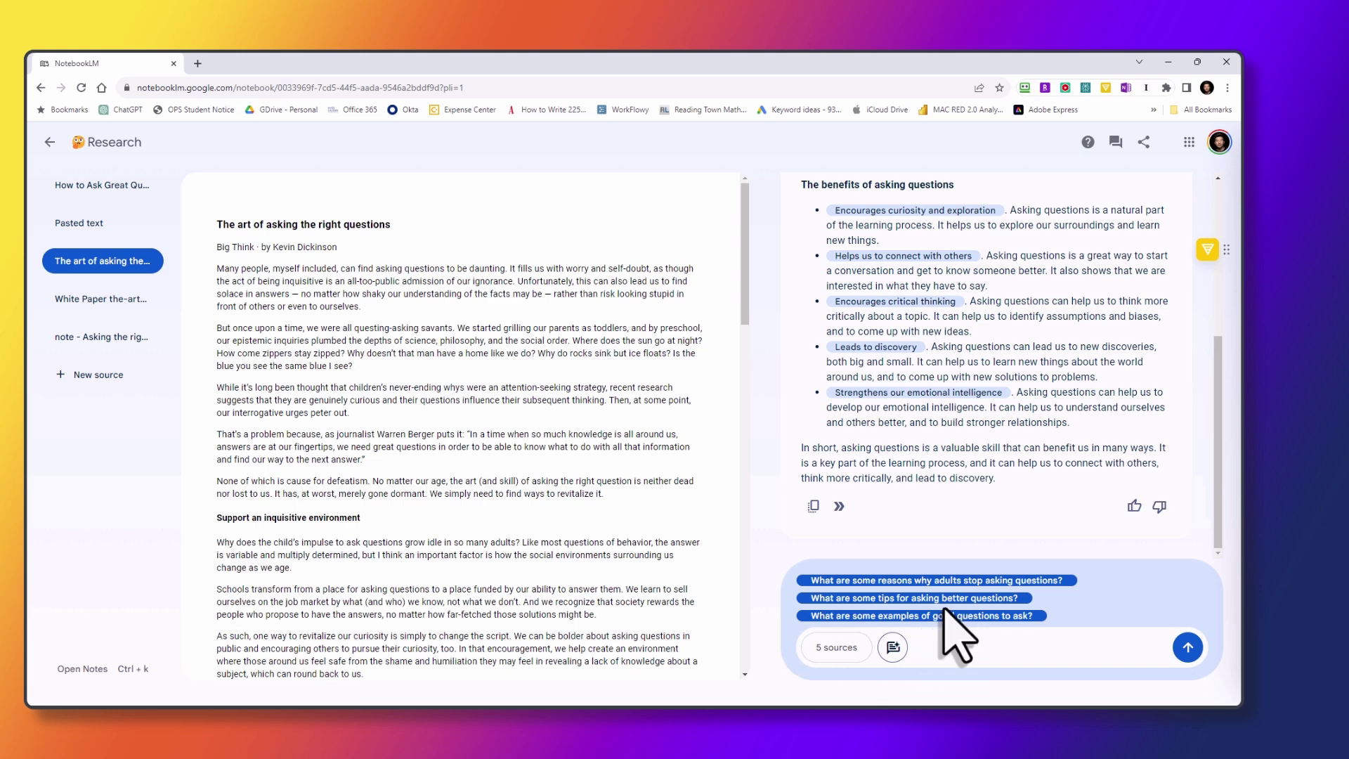
pyautogui.write('I want to get to a root cause of a problem. How do I ask questions to get to the root cause?')
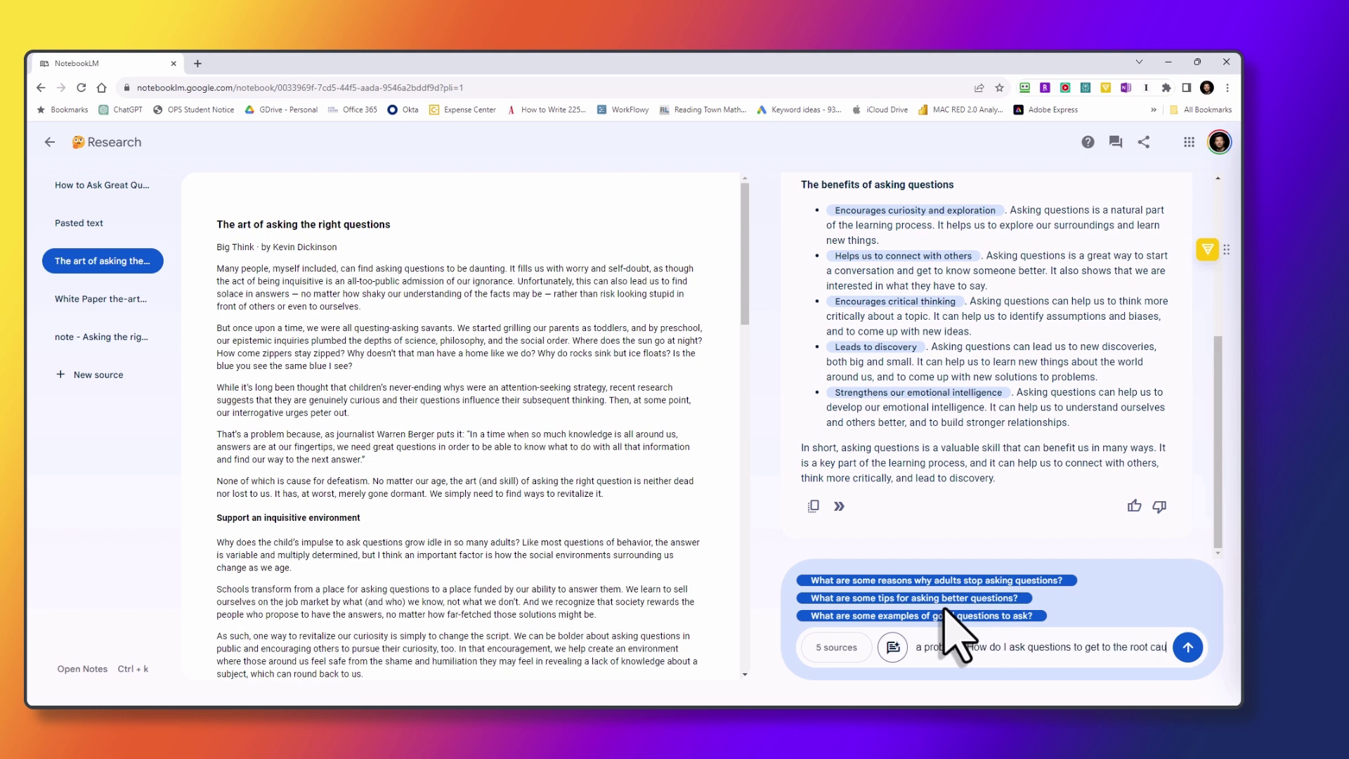
pyautogui.press('Return')
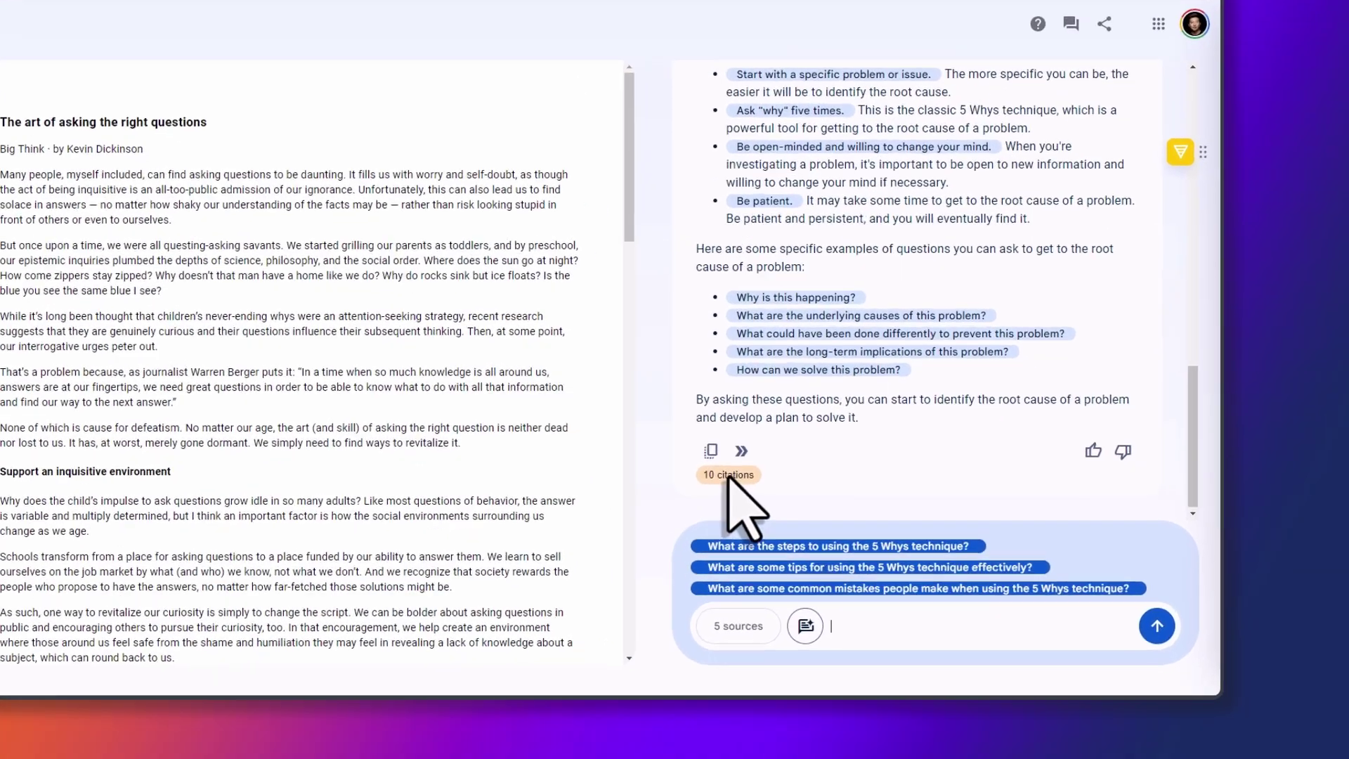
# Step: Expand the answer's 10 citations and preview citation 1's 5 Whys passage from the 'Asking the right questions' note
pyautogui.click(828, 519)
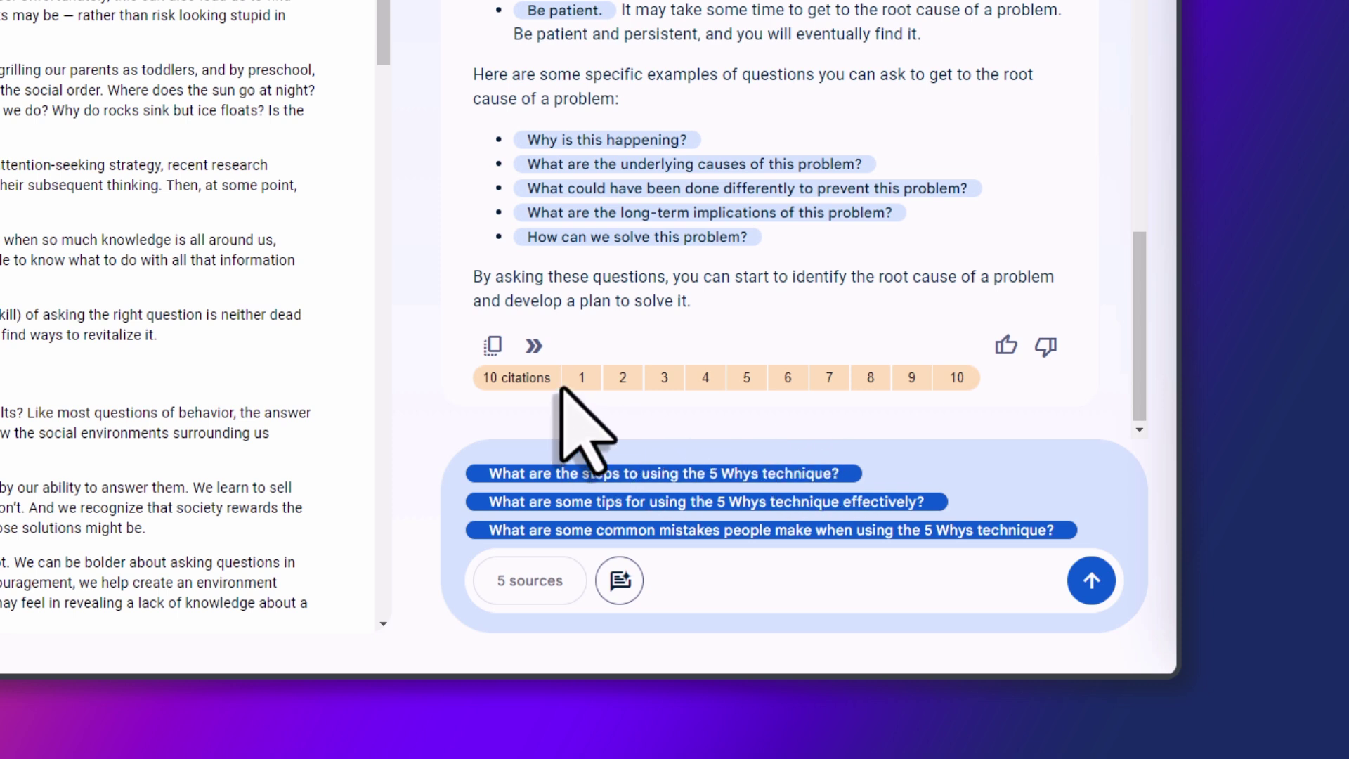
pyautogui.moveTo(582, 378)
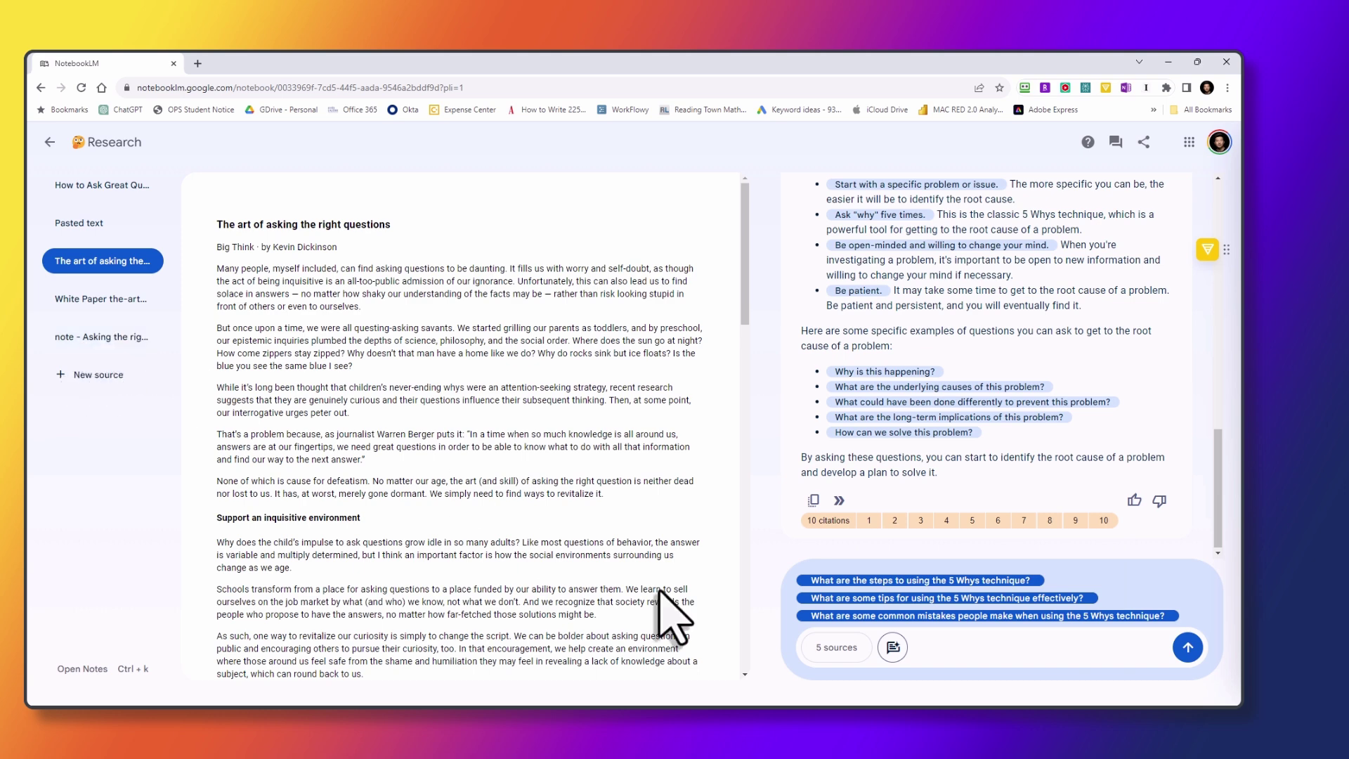
pyautogui.moveTo(869, 523)
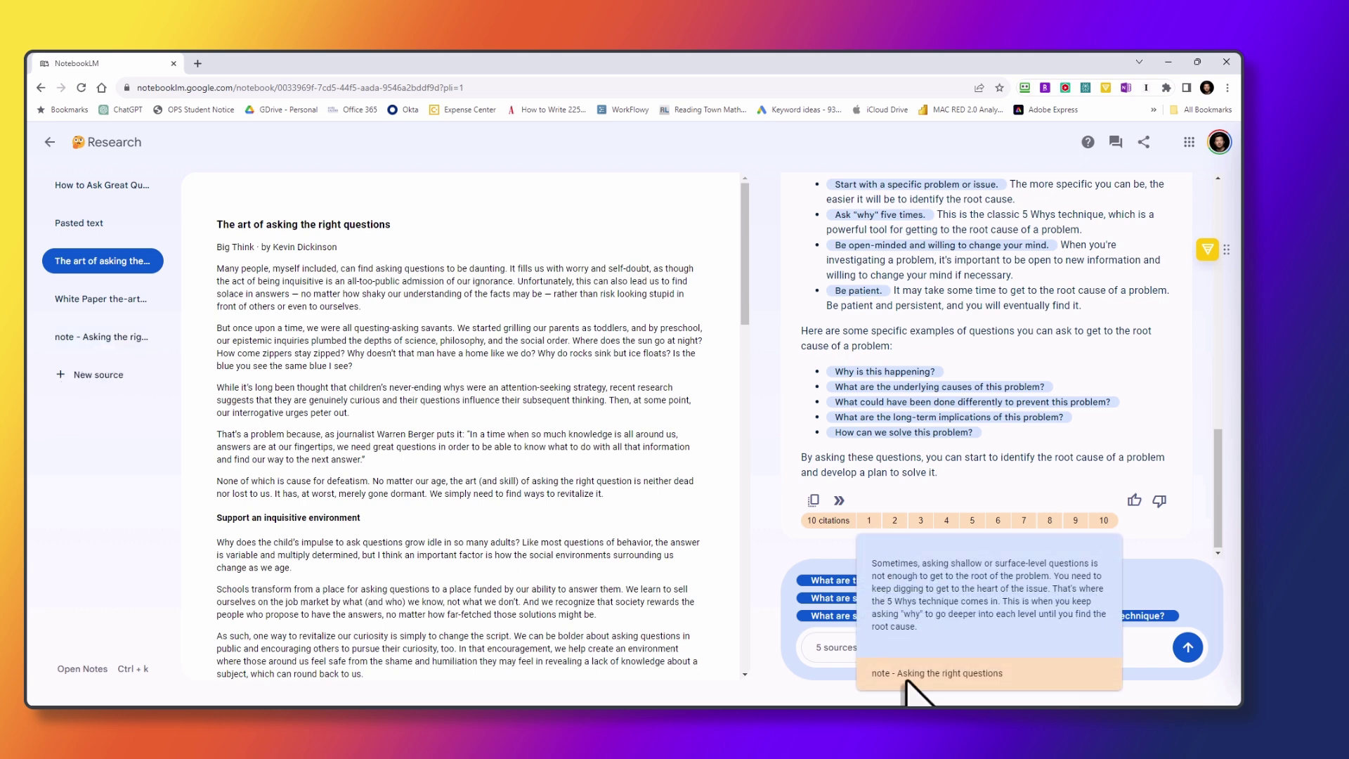